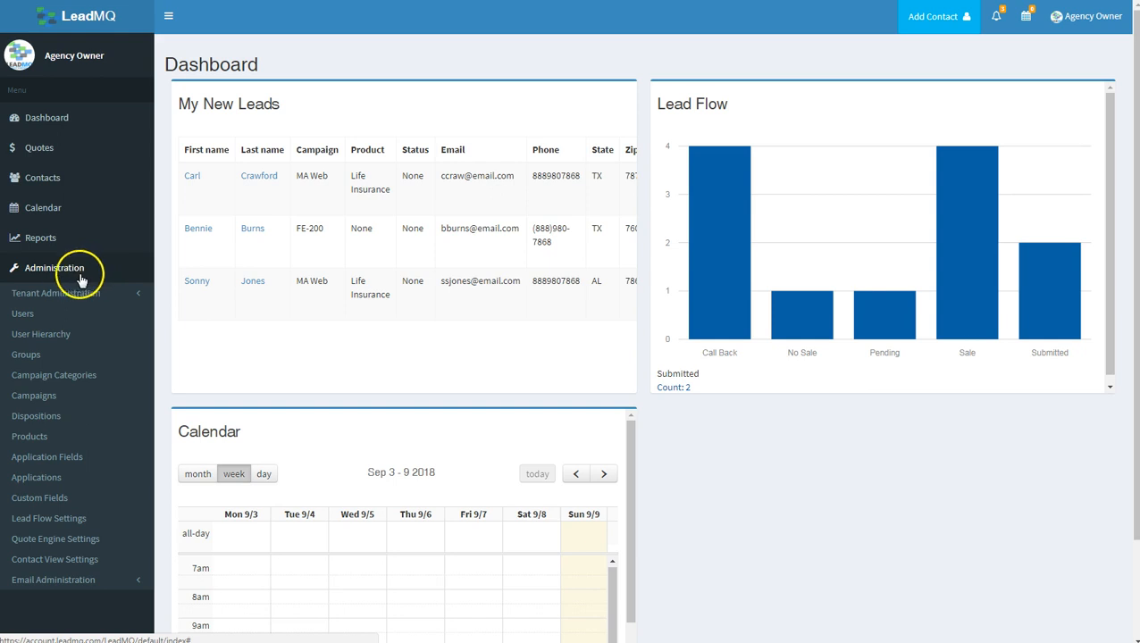
Open the Demo Email record in Email Administration for editing
scroll(116, 288, down, 2)
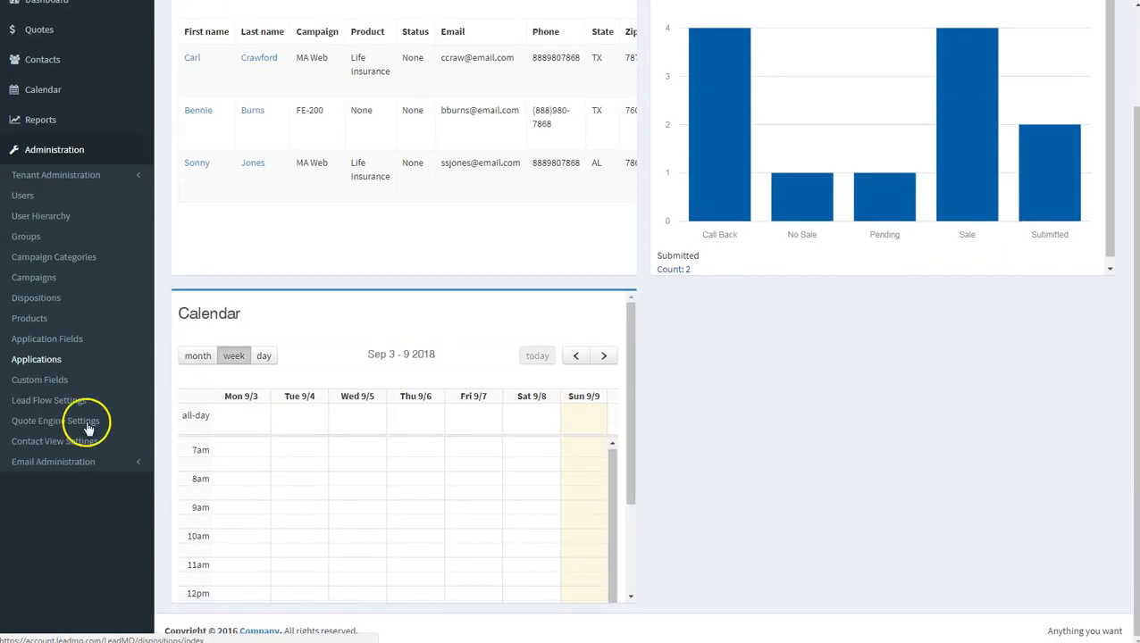
click(55, 462)
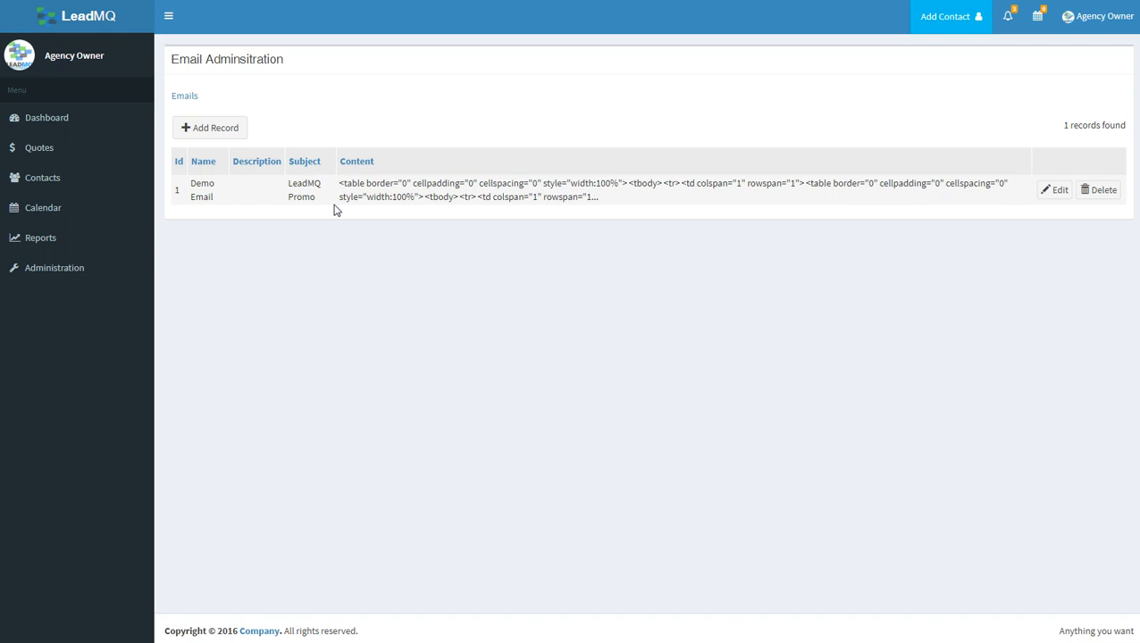
click(1047, 193)
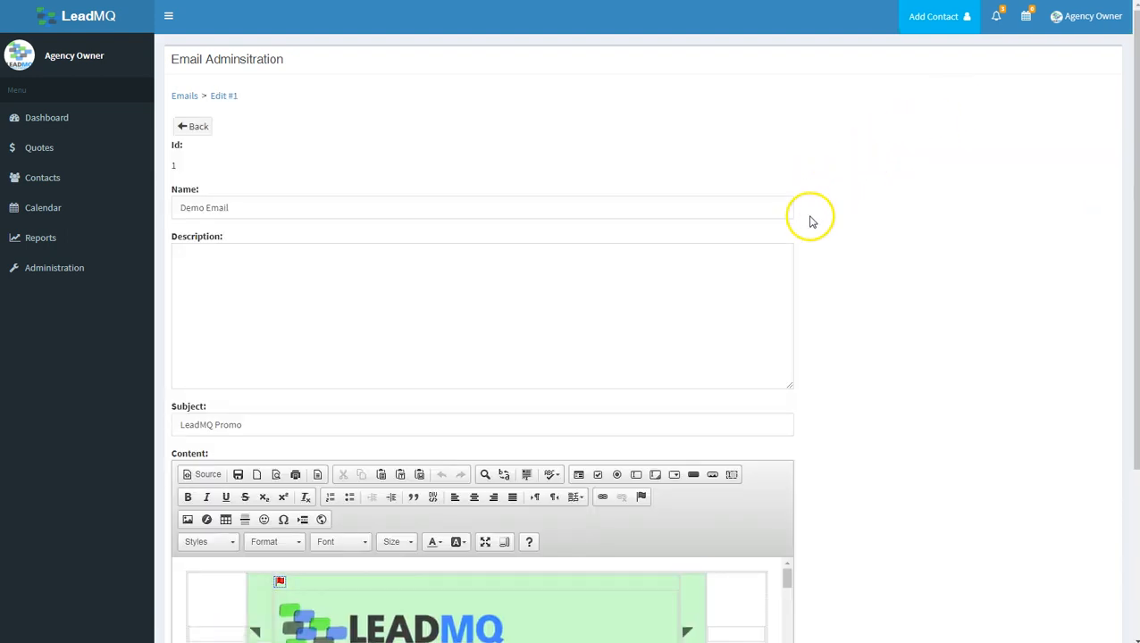
Enlarge the content editor of the Demo Email and examine the email's layout
scroll(866, 234, down, 3)
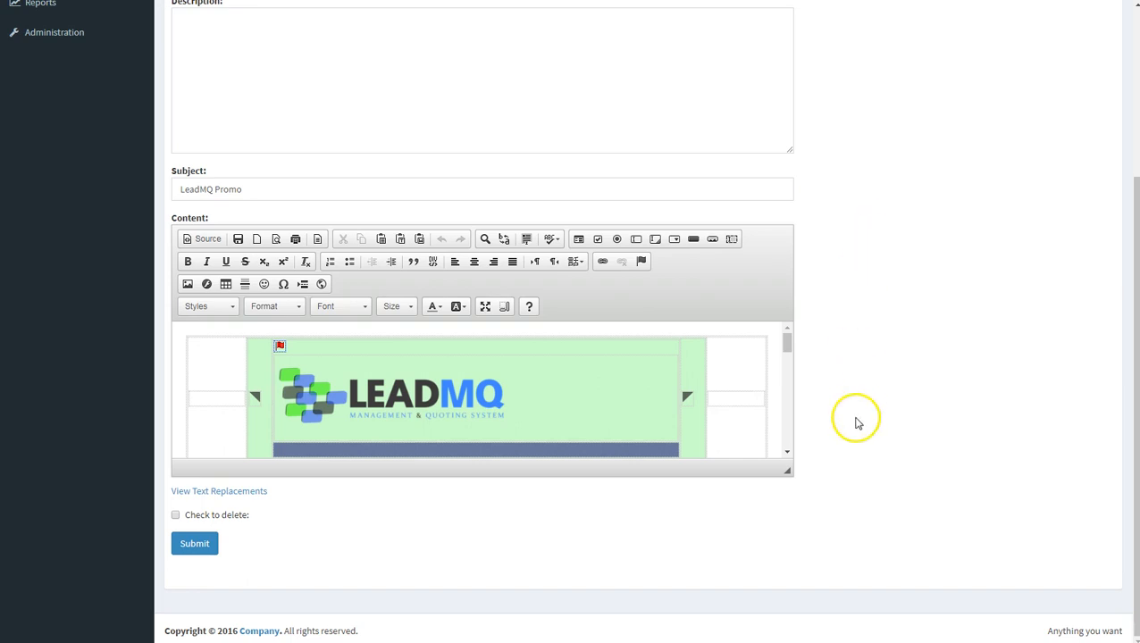
drag(786, 471, 815, 598)
scroll(924, 203, down, 1)
scroll(924, 203, down, 1)
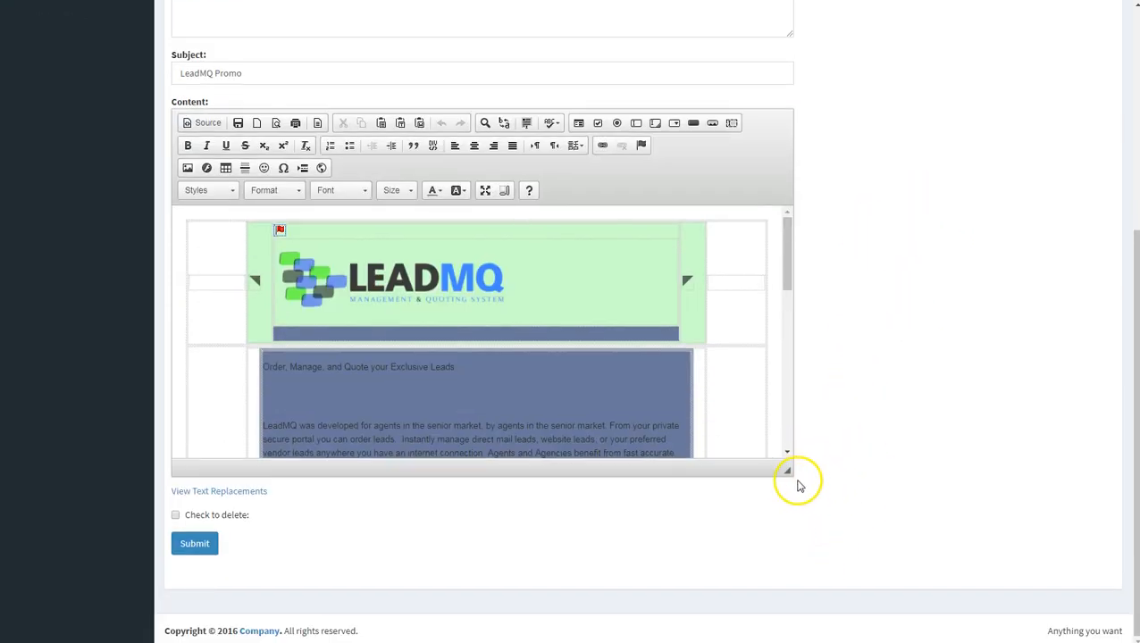
drag(786, 470, 805, 573)
mouse_move(790, 332)
mouse_down()
mouse_move(778, 471)
mouse_move(790, 319)
mouse_up()
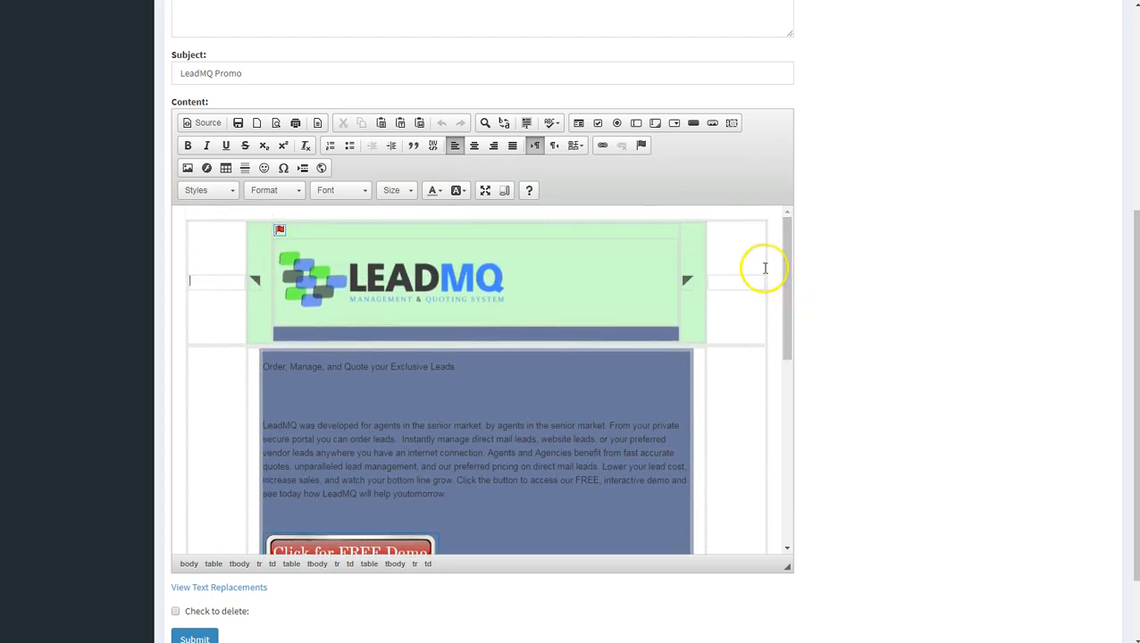
mouse_move(787, 279)
mouse_down()
mouse_move(788, 356)
mouse_move(776, 267)
mouse_up()
Show the Demo Email's HTML source and copy all of it
click(202, 123)
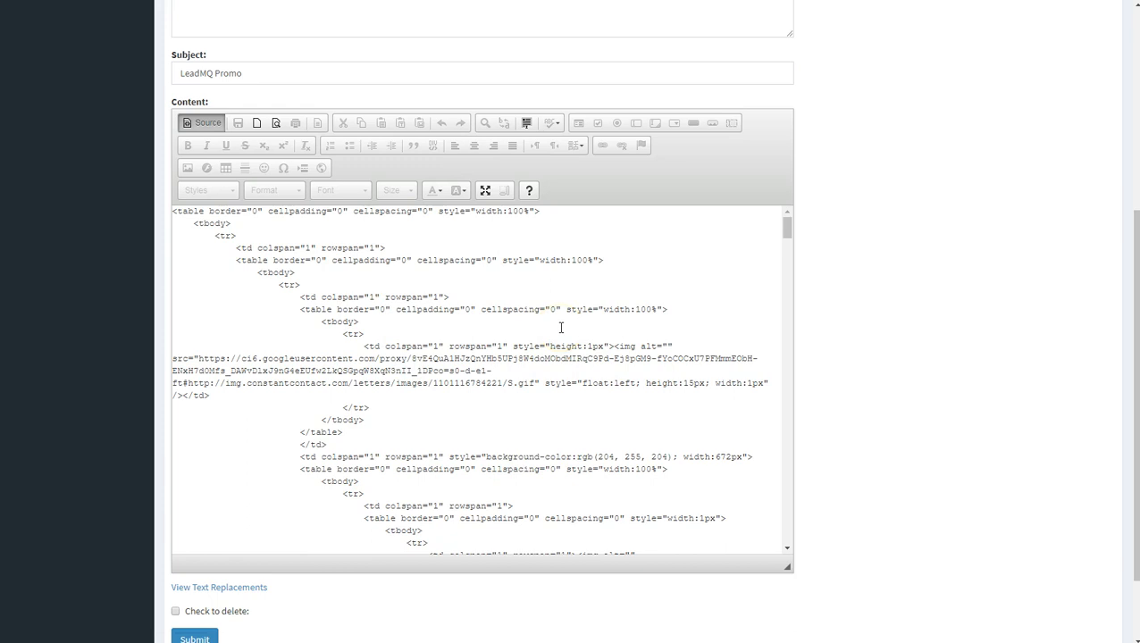
key(ctrl+a)
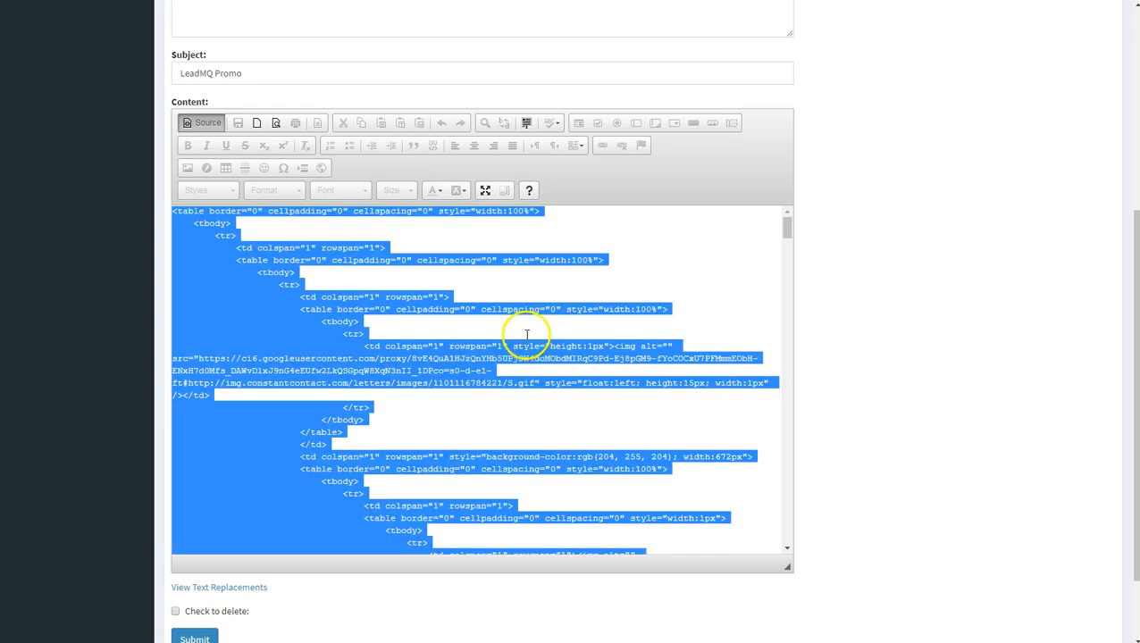
right_click(295, 333)
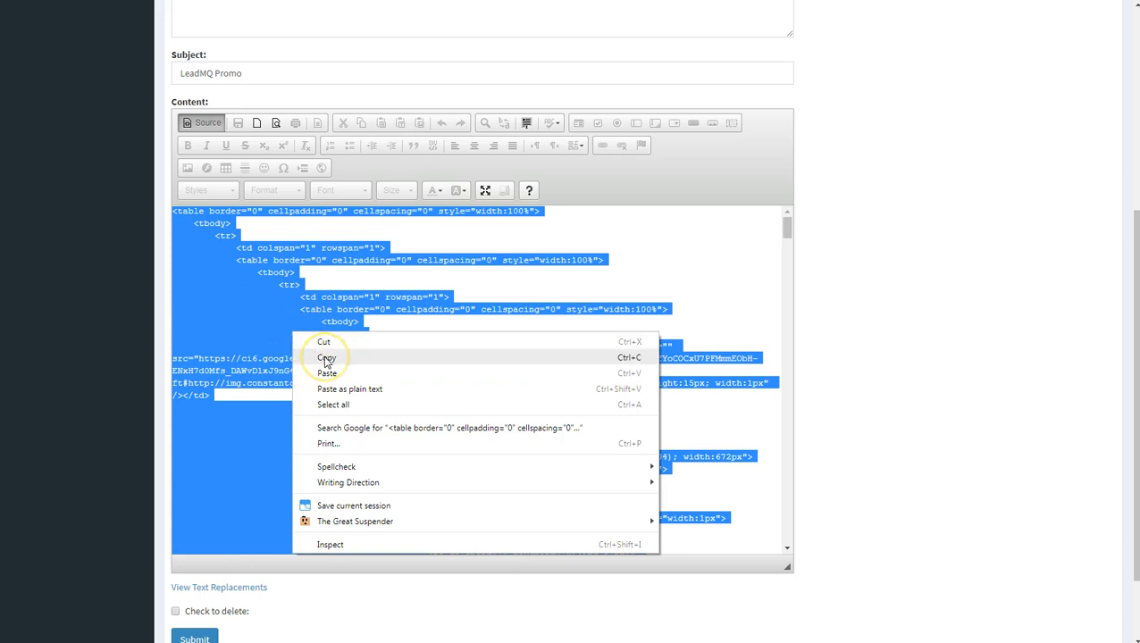
click(941, 300)
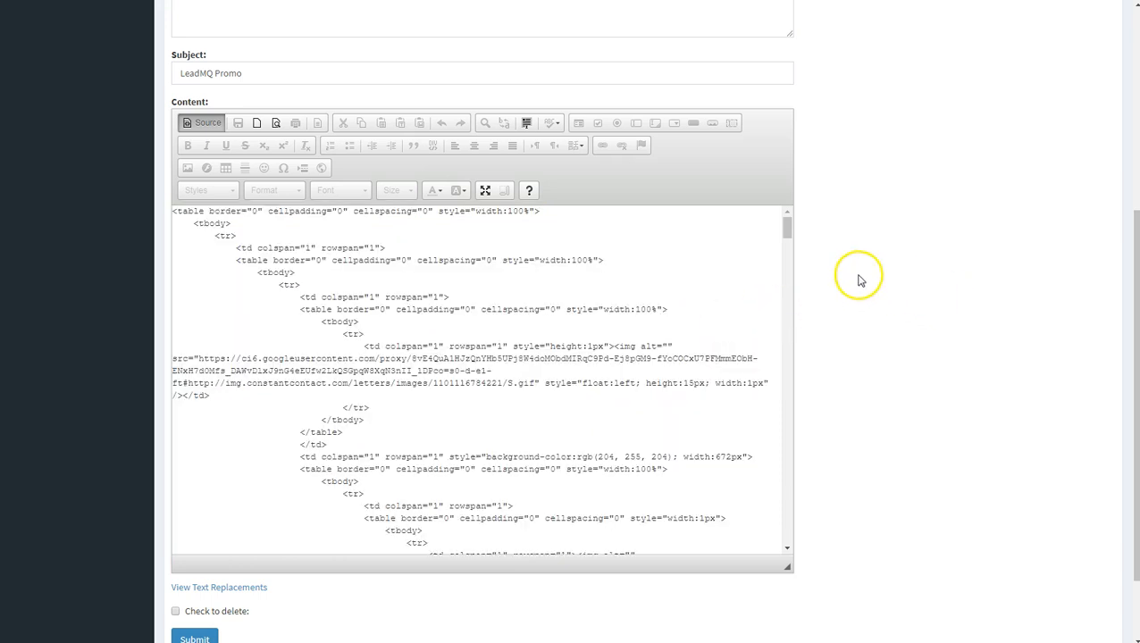
Add a new email record, paste the copied HTML source into its content, and return to the visual view
scroll(947, 224, up, 4)
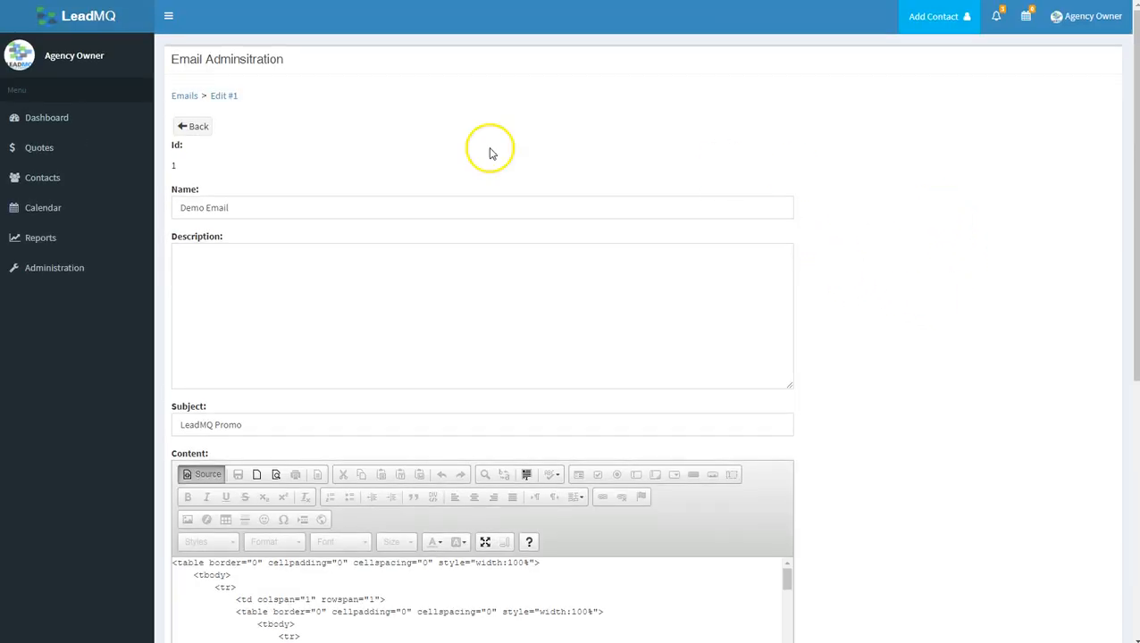
click(183, 96)
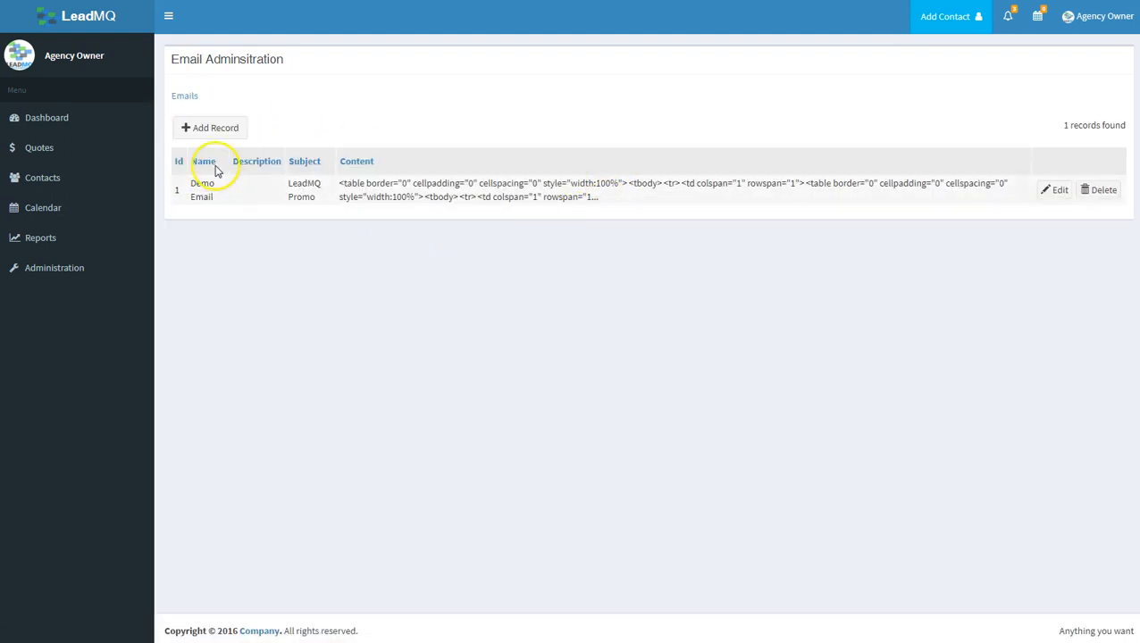
scroll(638, 295, down, 3)
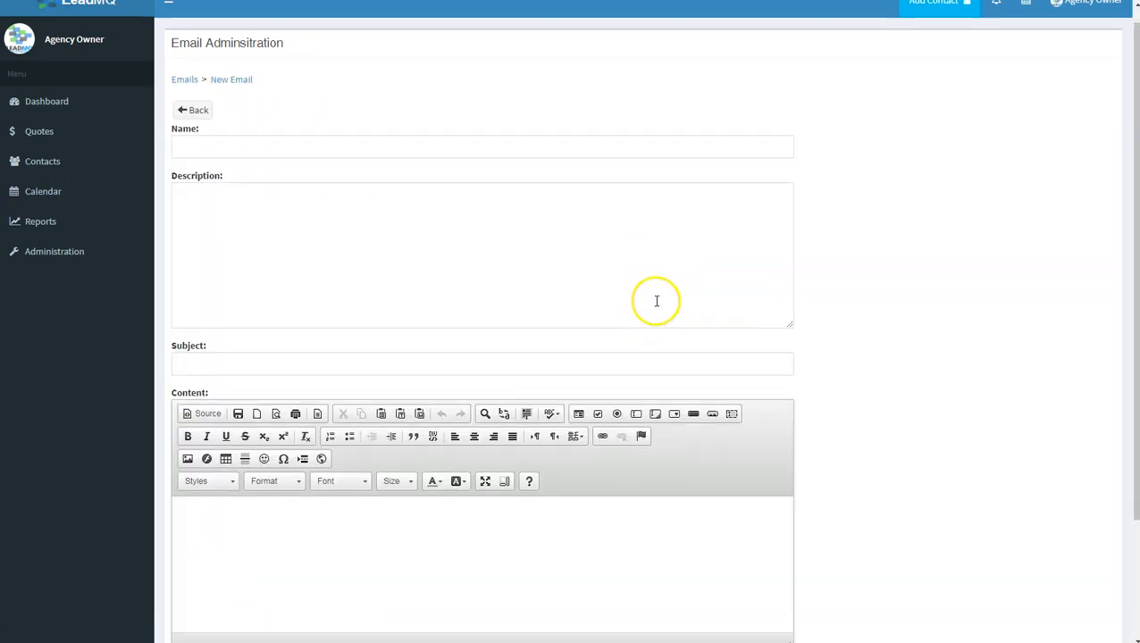
click(194, 262)
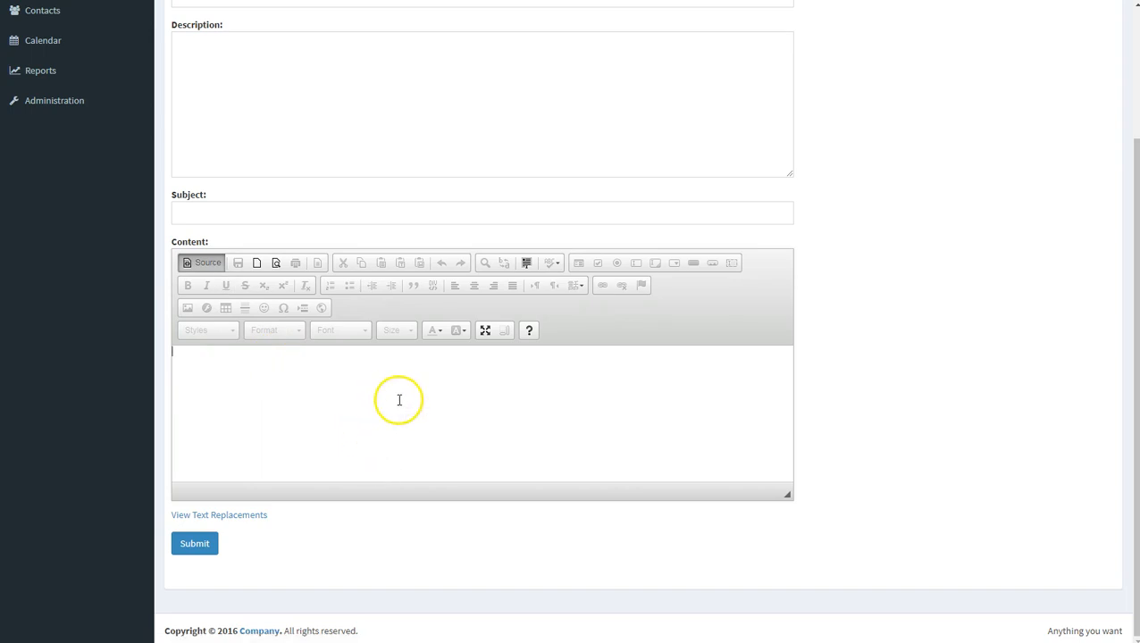
key(ctrl+v)
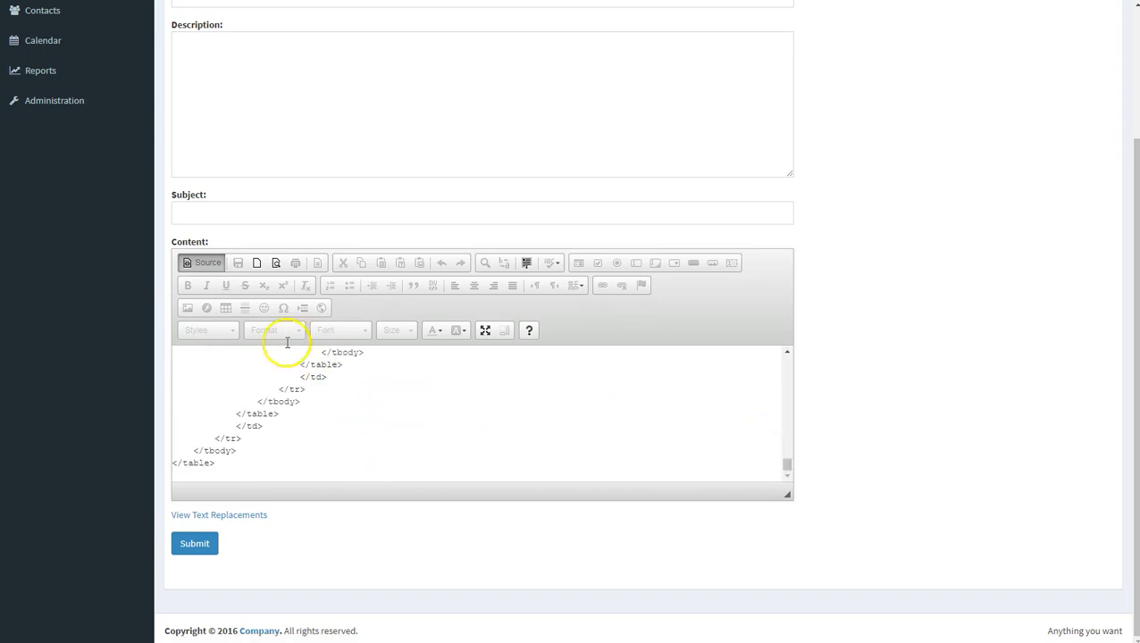
click(200, 266)
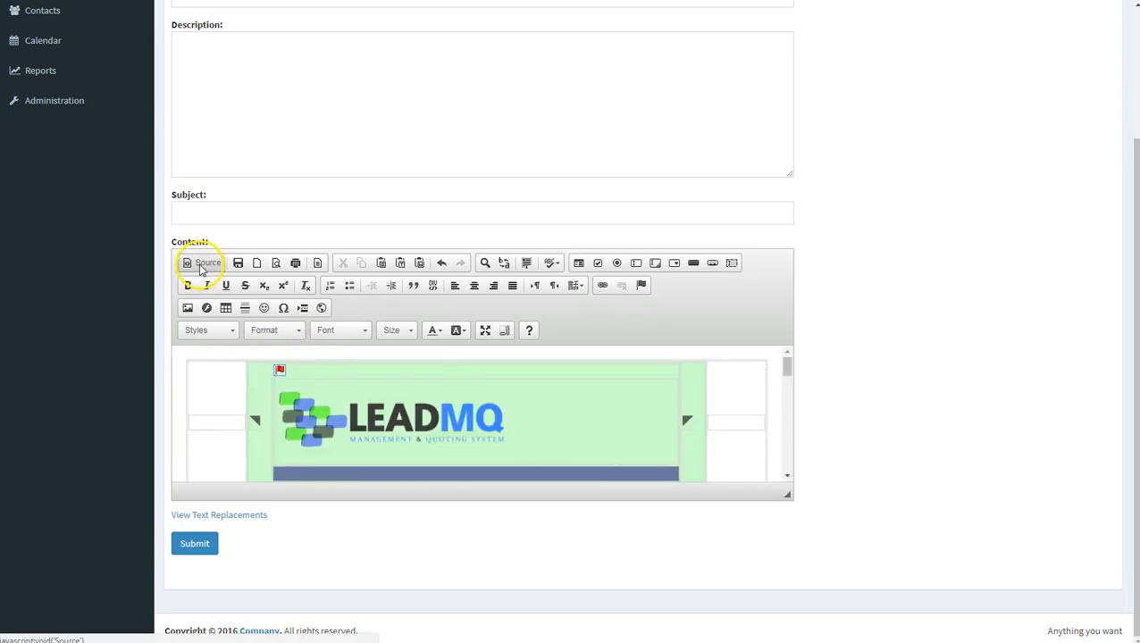
Enlarge the new email's content editor and examine the pasted banner, body text and demo button
drag(787, 491, 827, 633)
drag(786, 406, 775, 429)
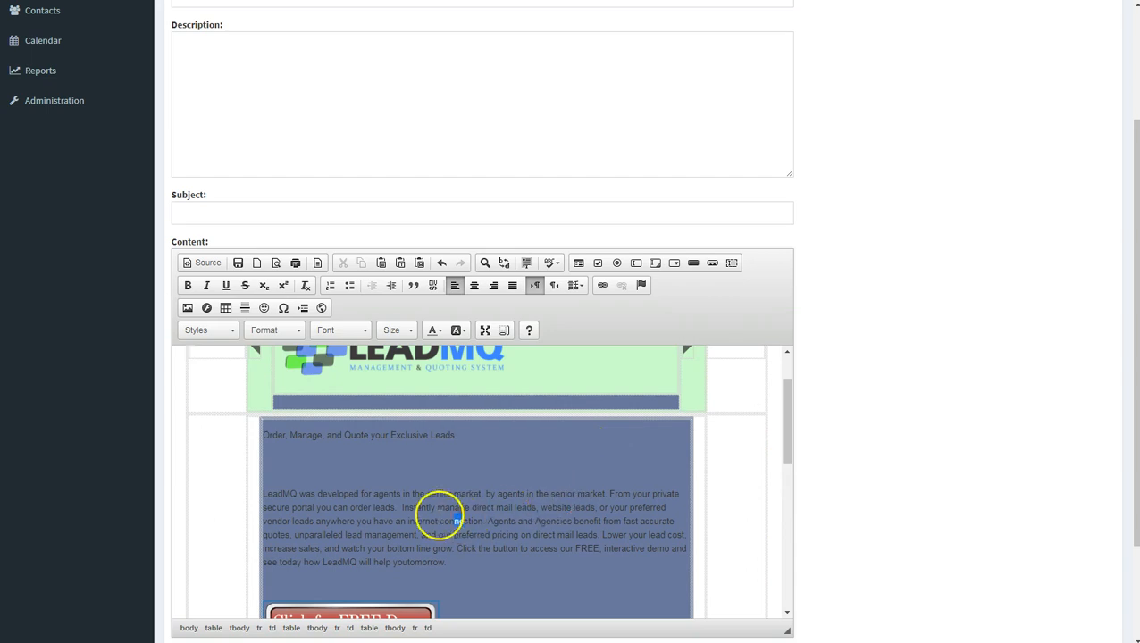
drag(465, 521, 342, 509)
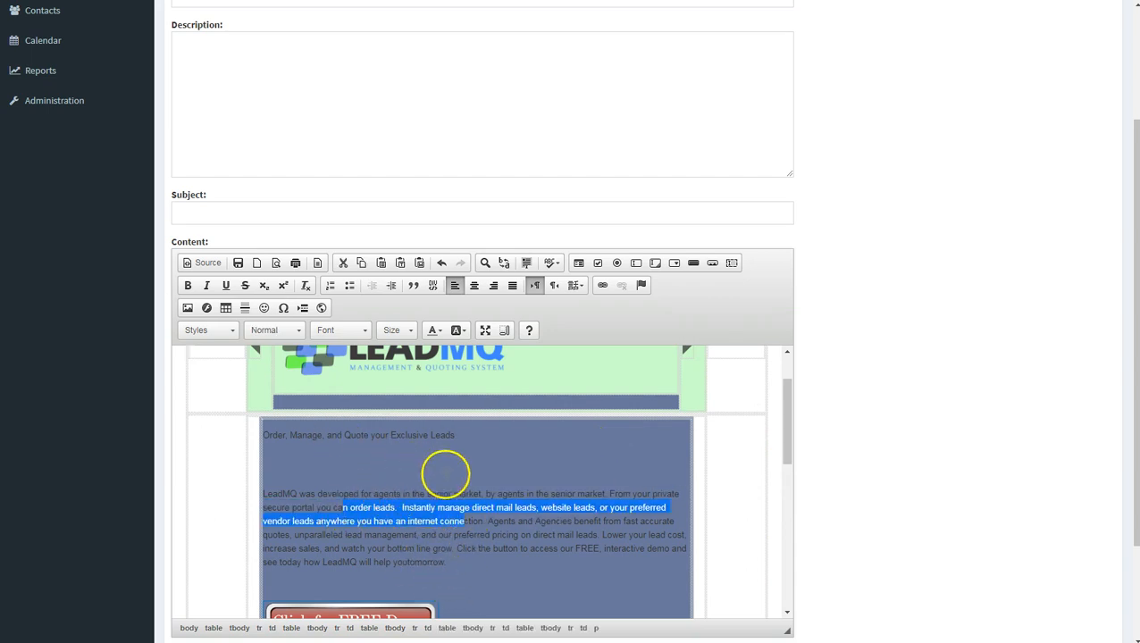
scroll(491, 465, up, 5)
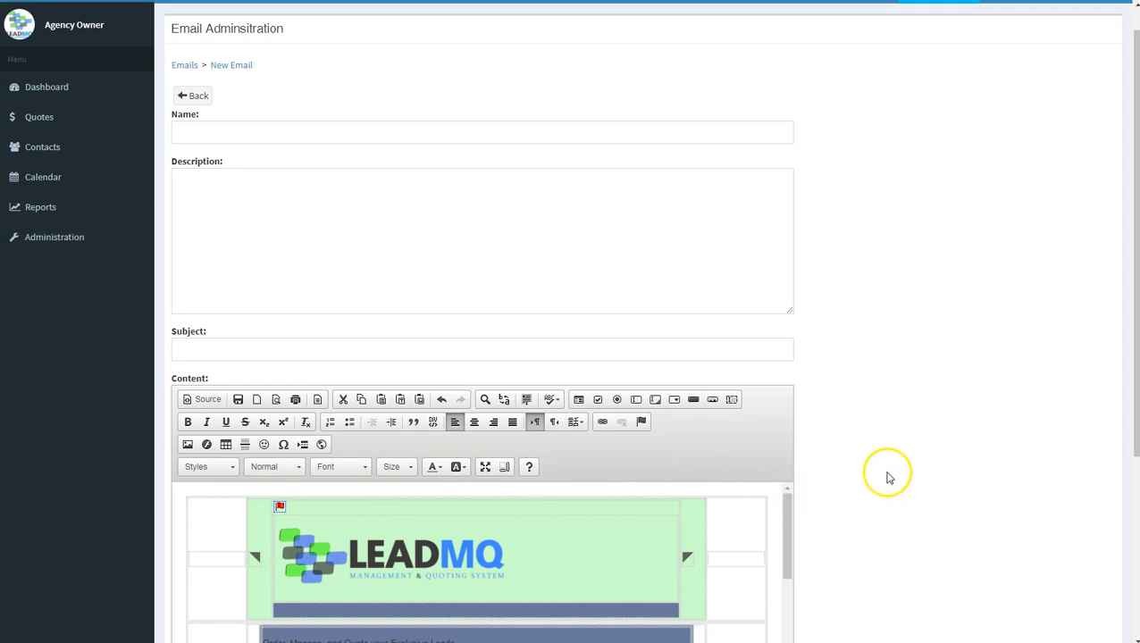
scroll(878, 338, up, 1)
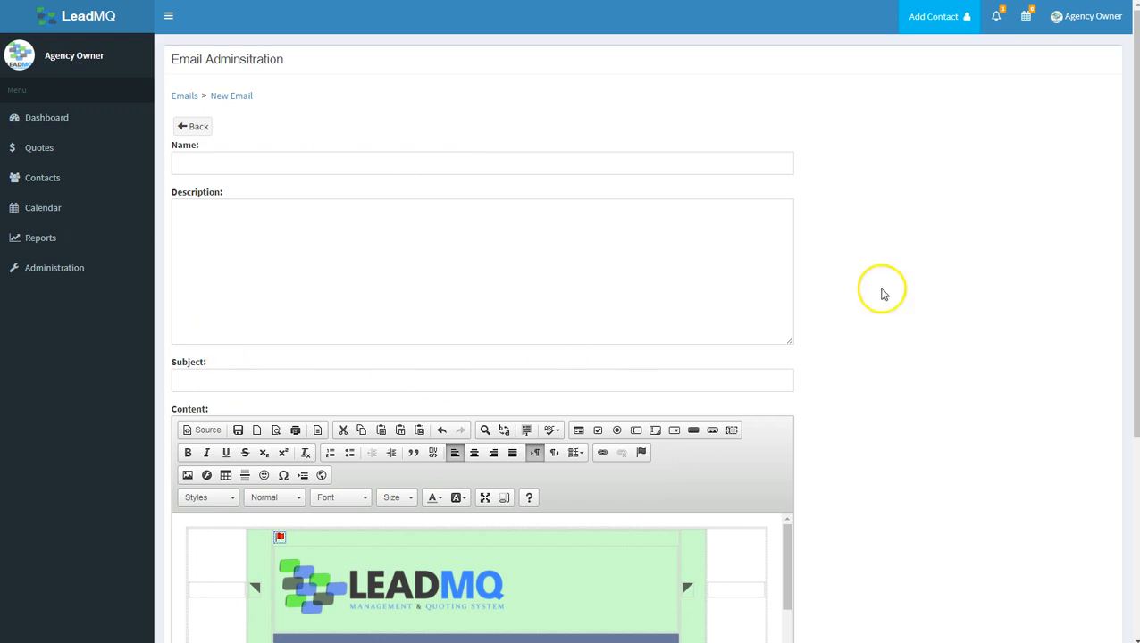
scroll(894, 259, down, 3)
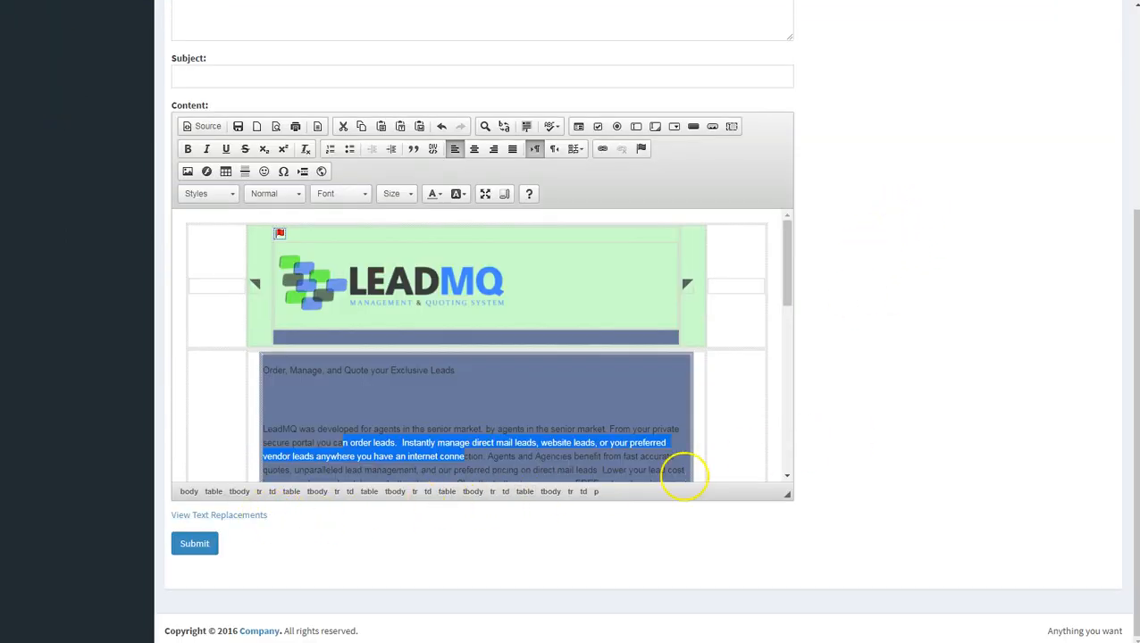
drag(788, 286, 768, 319)
click(492, 383)
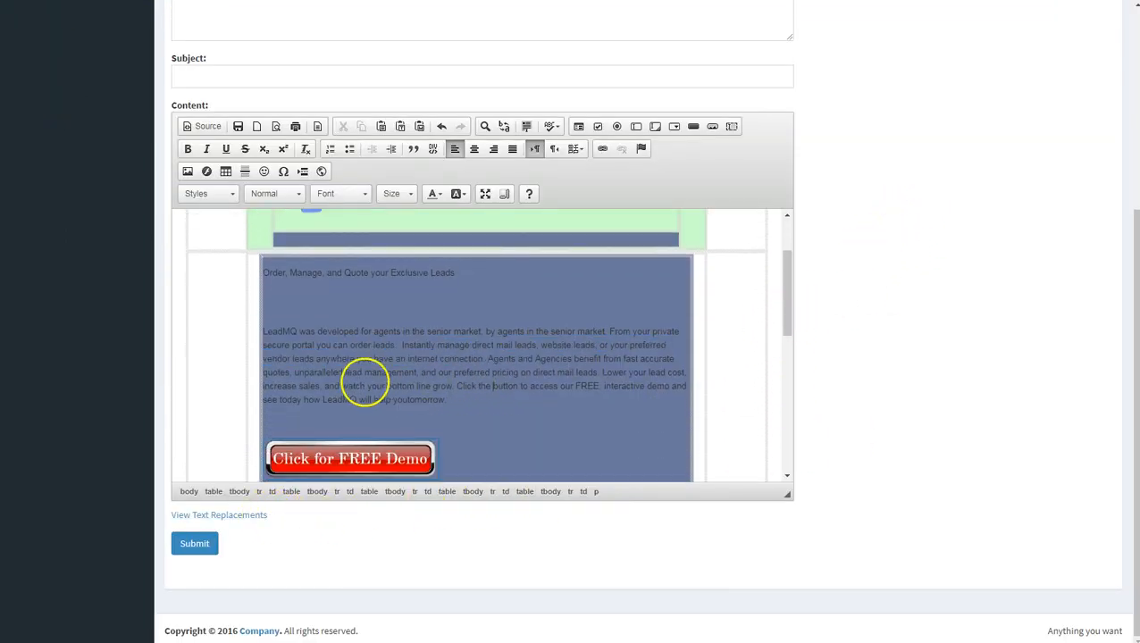
scroll(466, 333, up, 3)
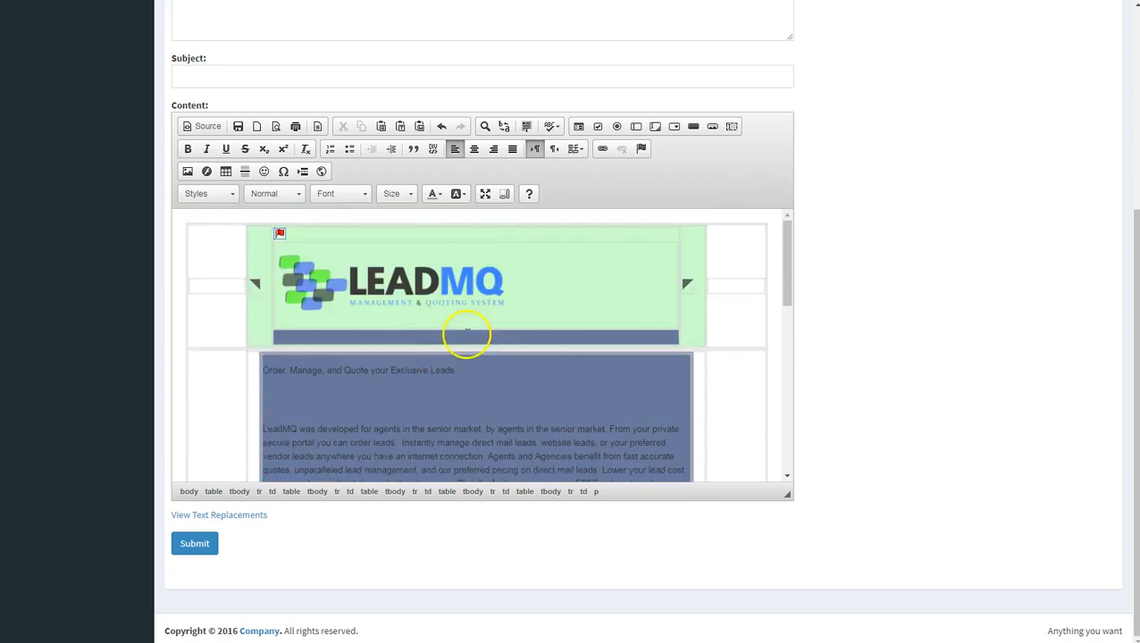
Replace the heading line above the body paragraph with the greeting word "Dear"
scroll(471, 310, down, 2)
drag(471, 304, 261, 301)
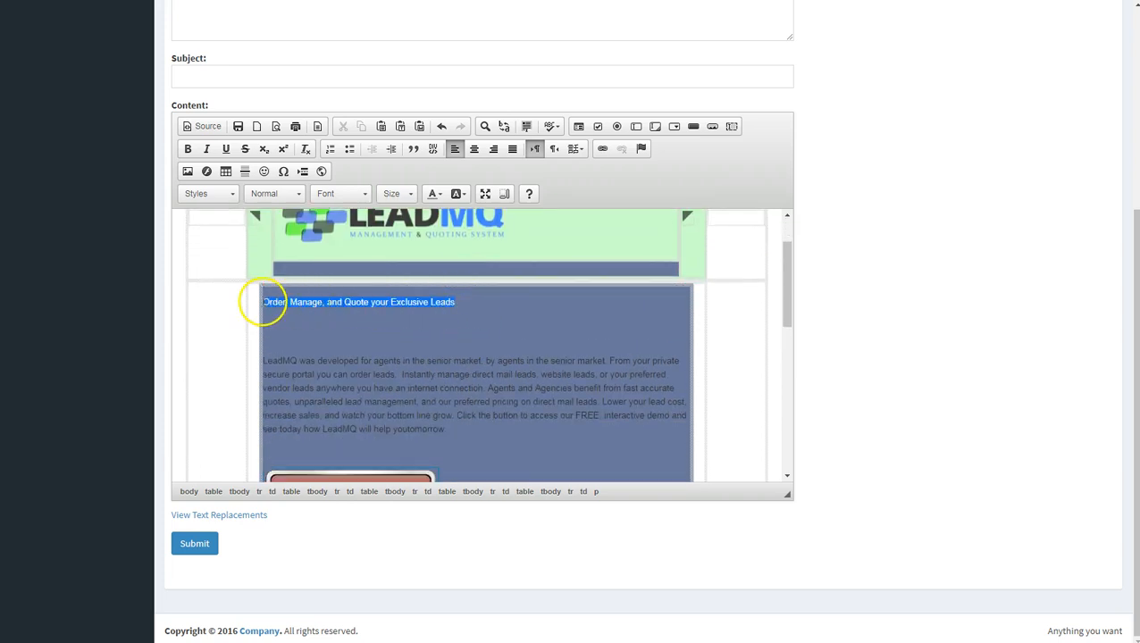
text(Dear)
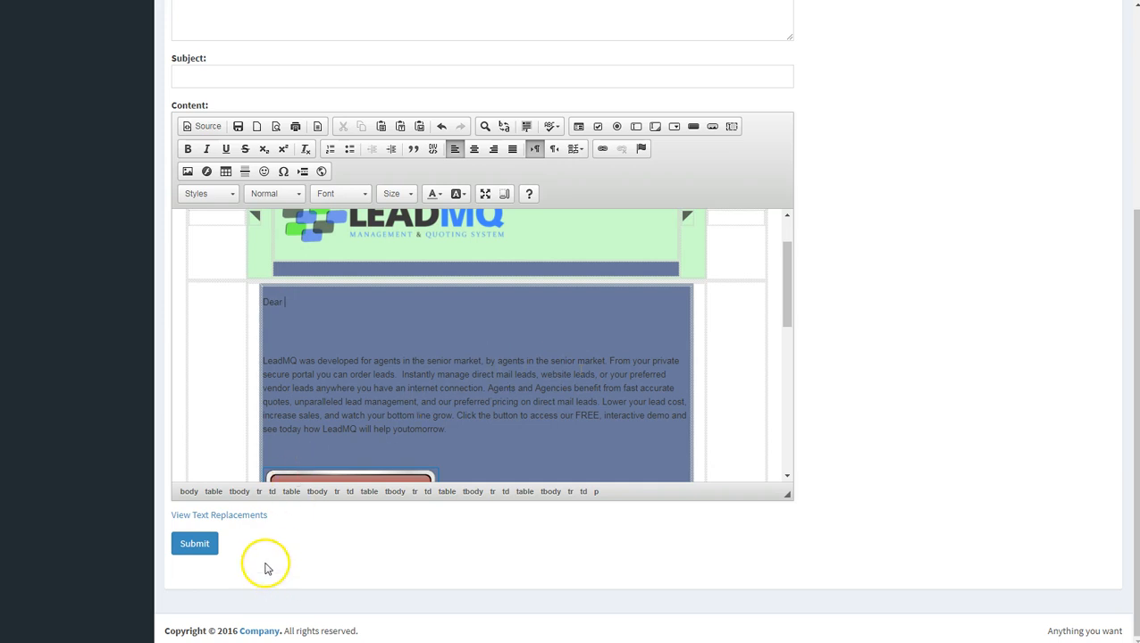
Copy {ClientFirstName} from the text replacements list into the greeting, making the line read "Dear {ClientFirstName},"
click(225, 517)
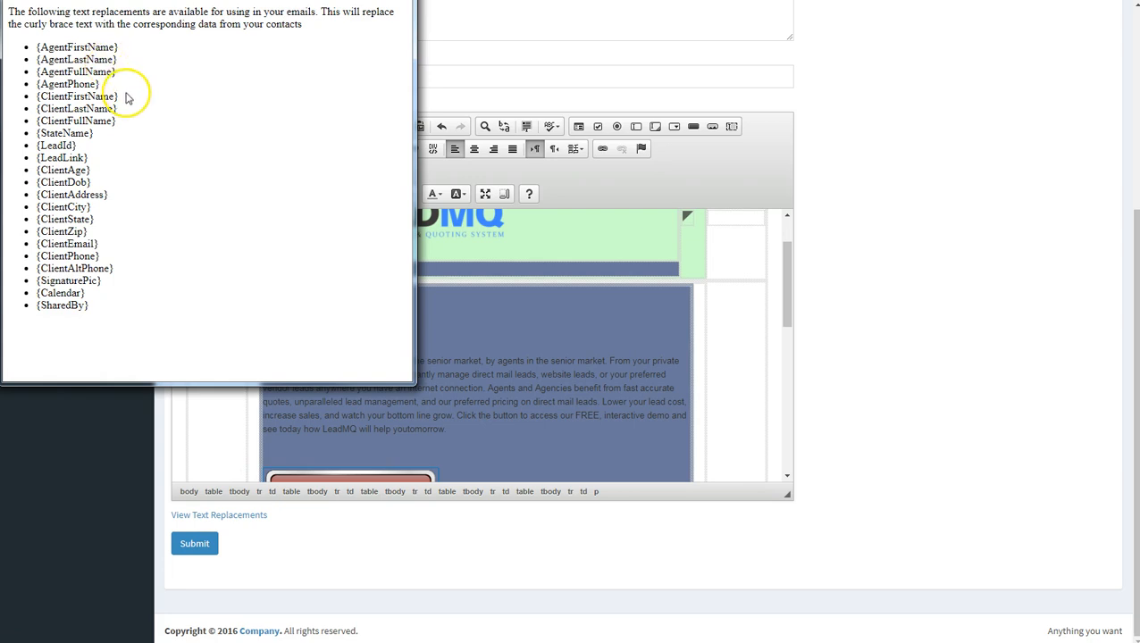
drag(123, 100, 42, 97)
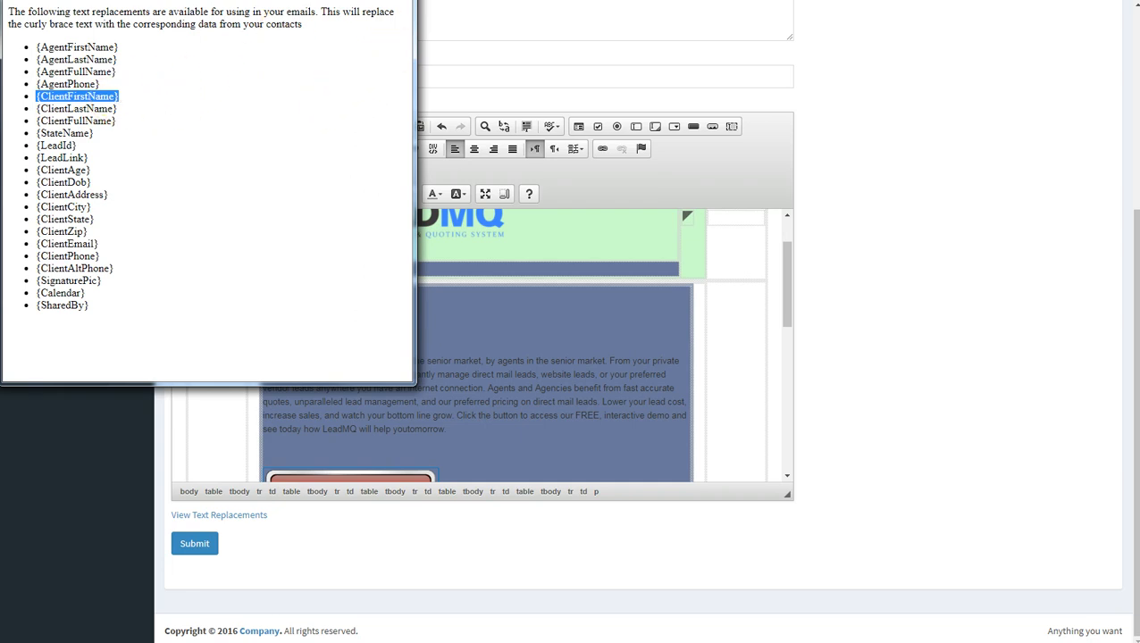
click(397, 1)
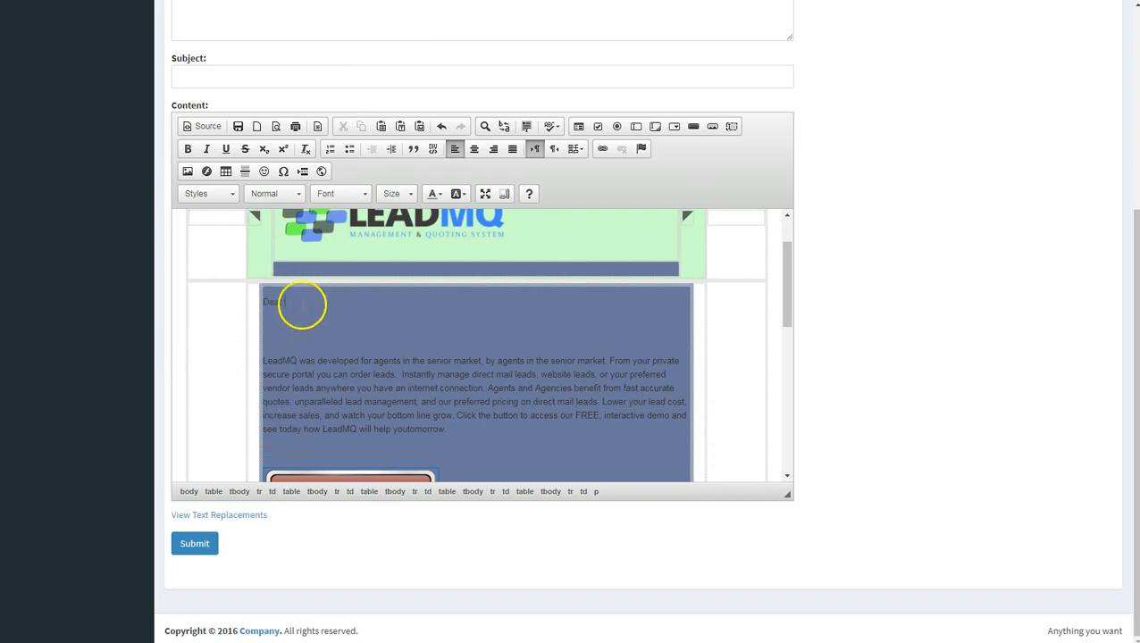
text({ClientFirstName})
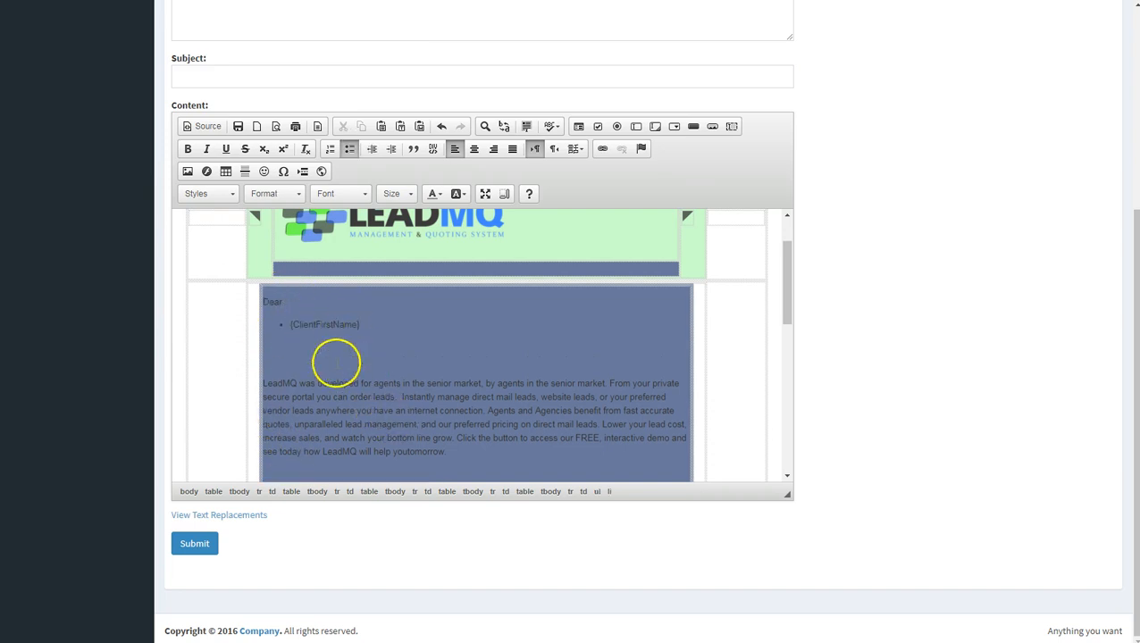
click(288, 321)
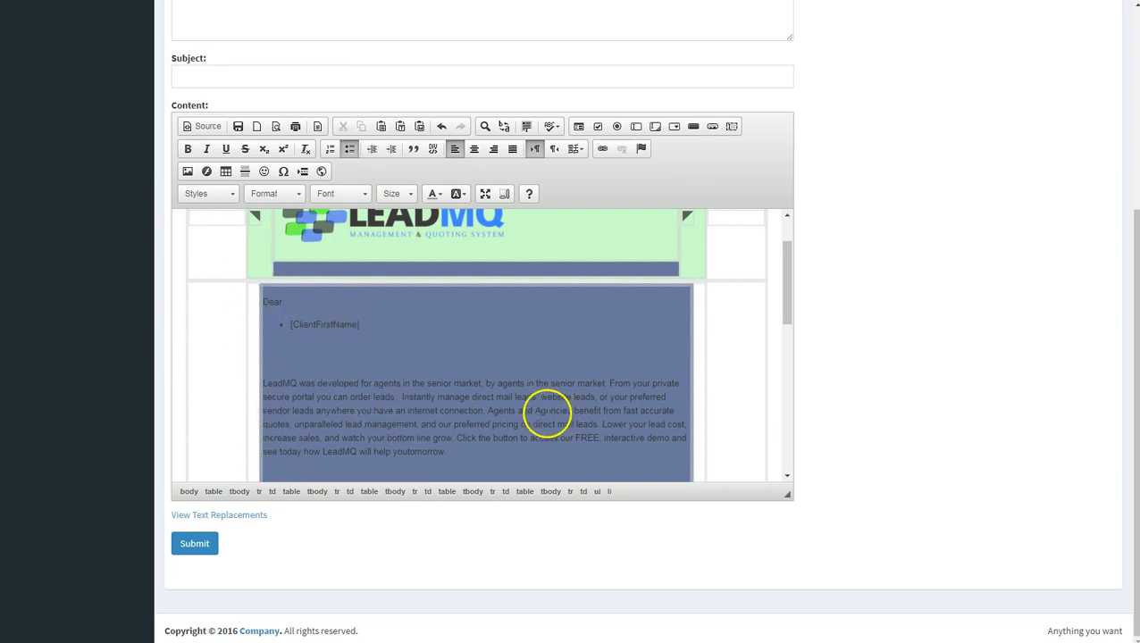
key(BackSpace)
key(BackSpace)
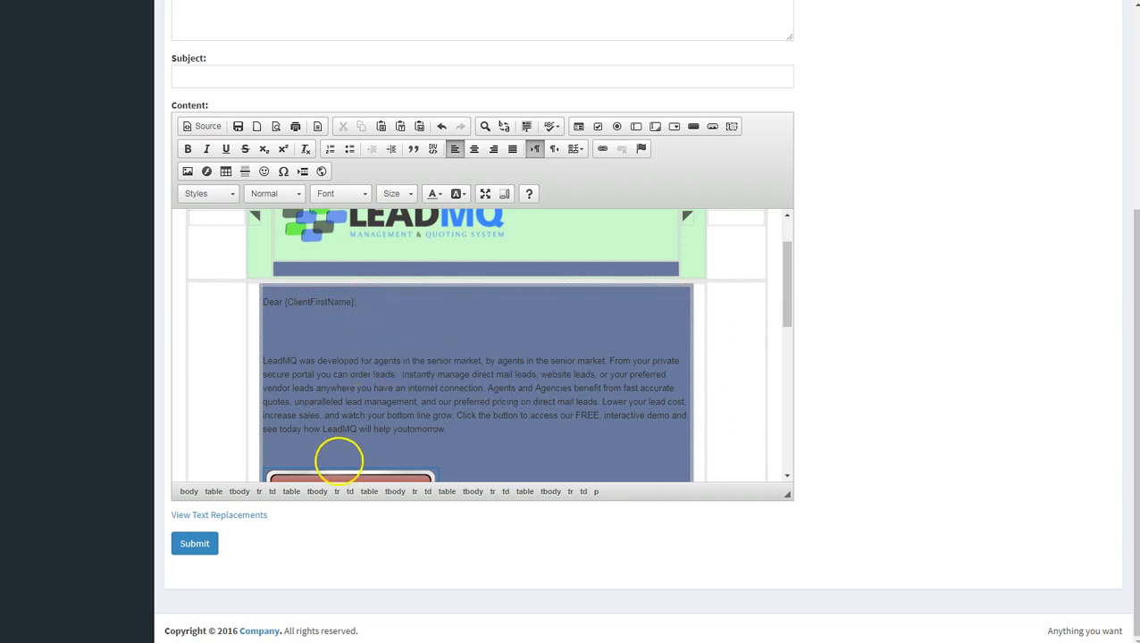
Review the list of available text replacements again, close it, and go back over the new email form
click(247, 516)
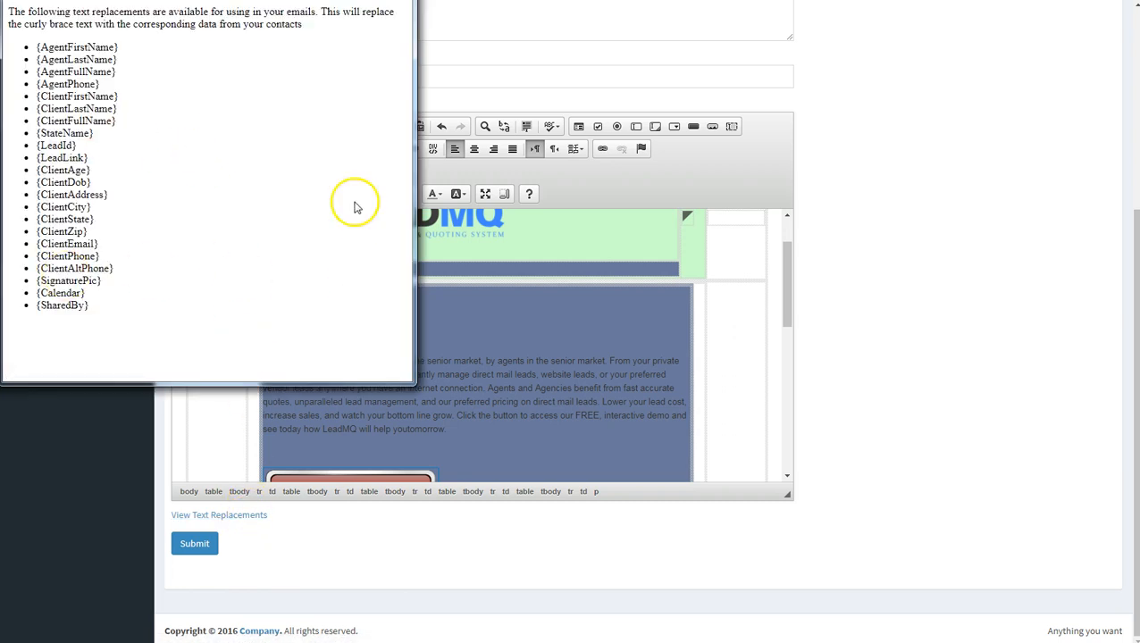
click(394, 1)
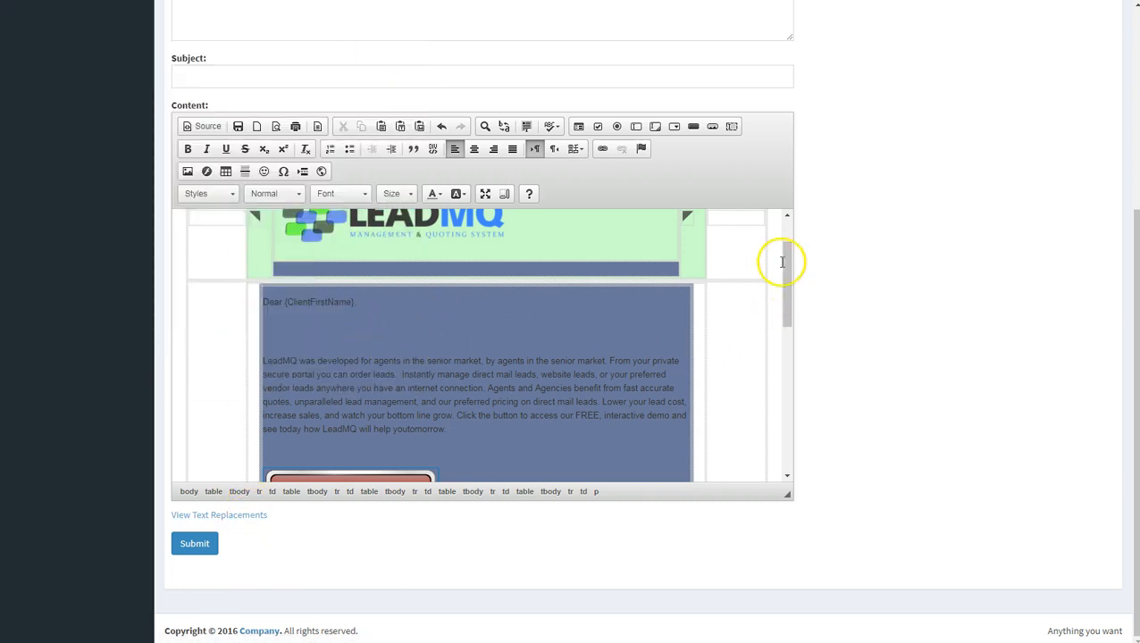
drag(786, 259, 847, 201)
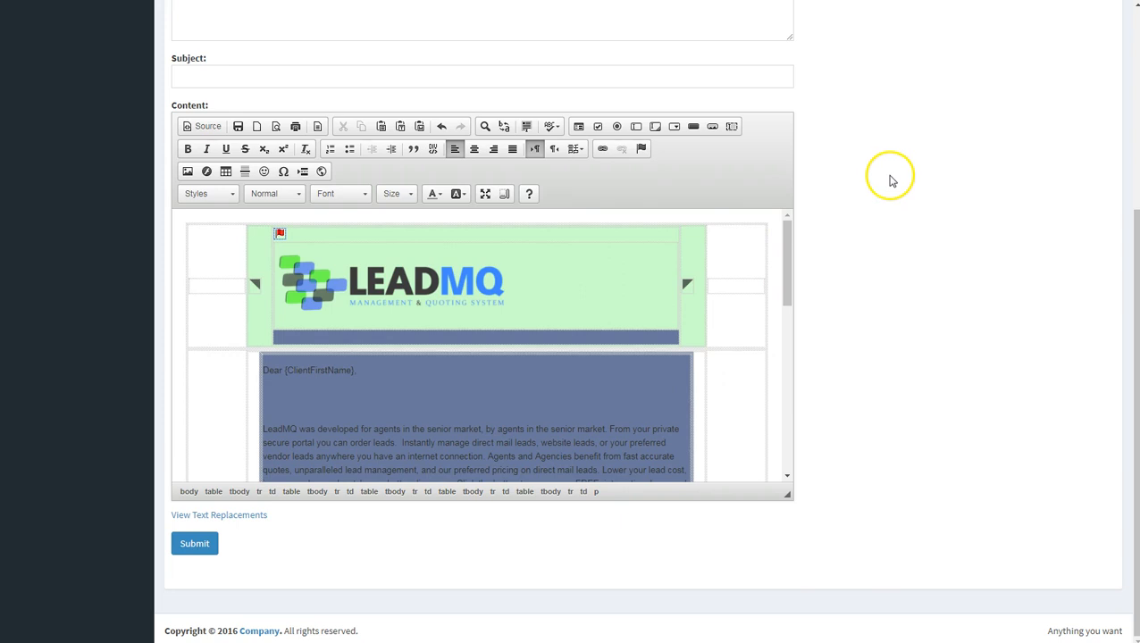
scroll(888, 183, up, 3)
scroll(888, 183, down, 1)
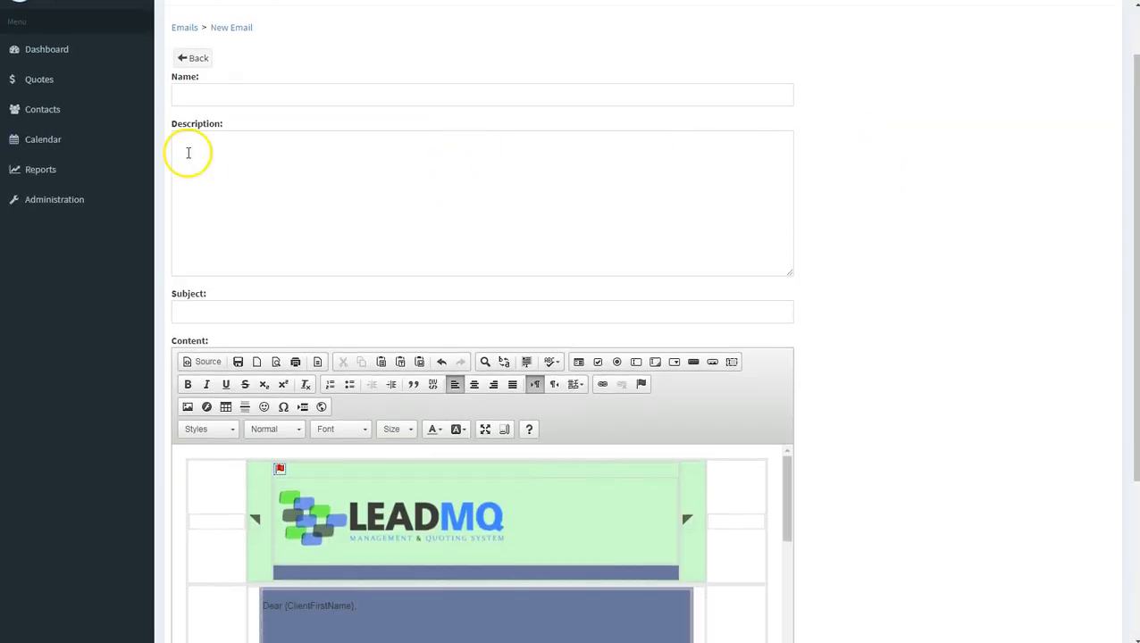
Open an existing contact's record from the contacts list and start a new email to that contact
click(56, 114)
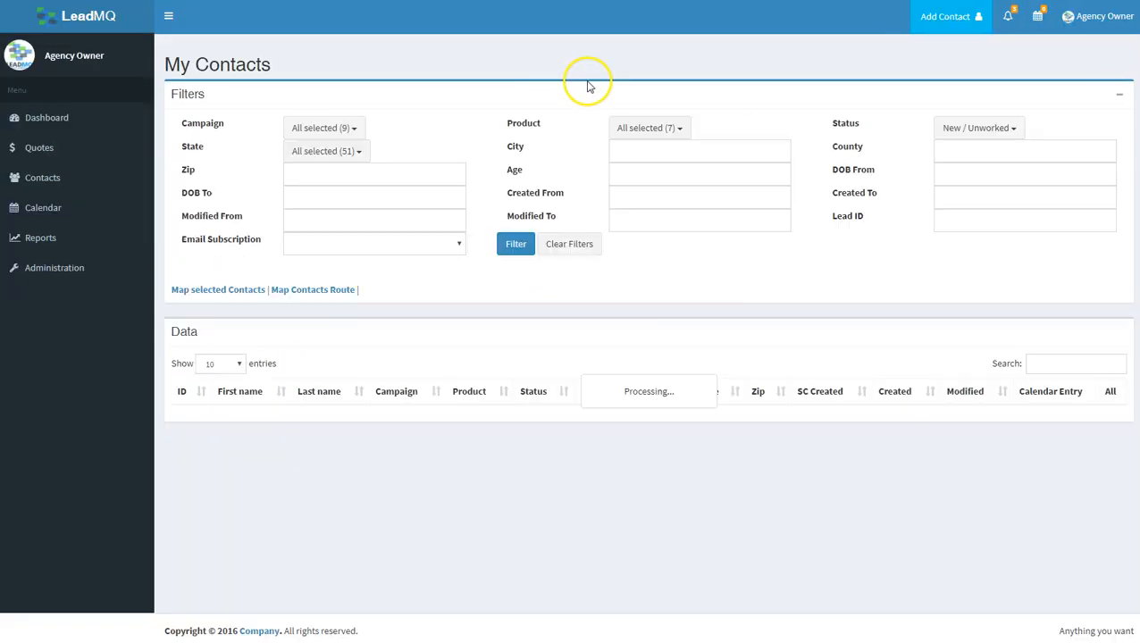
click(297, 416)
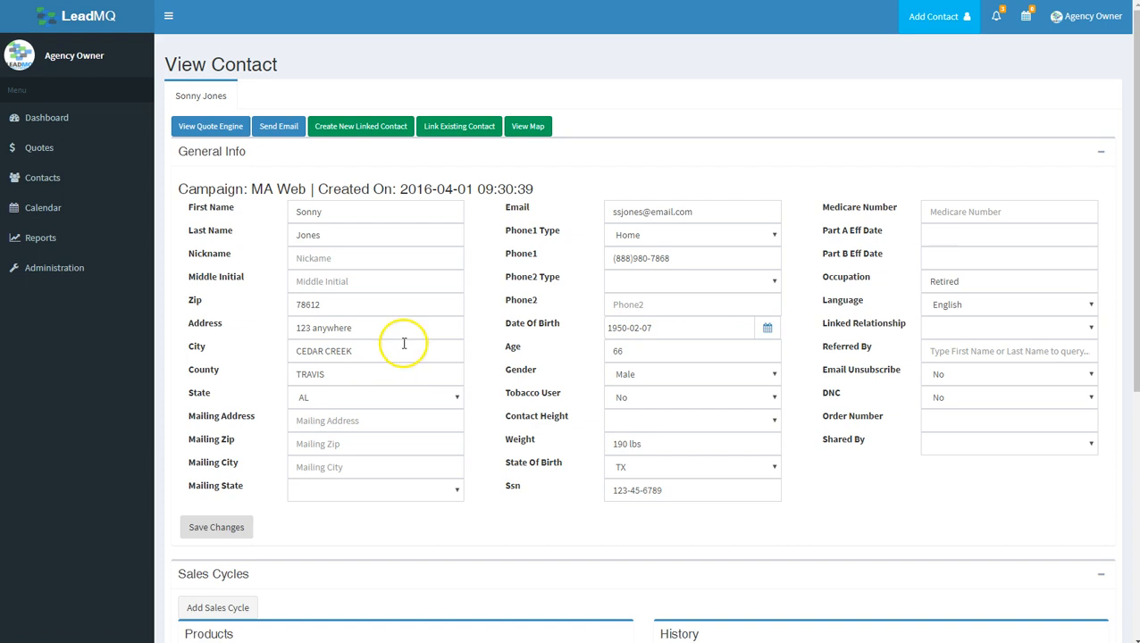
click(278, 127)
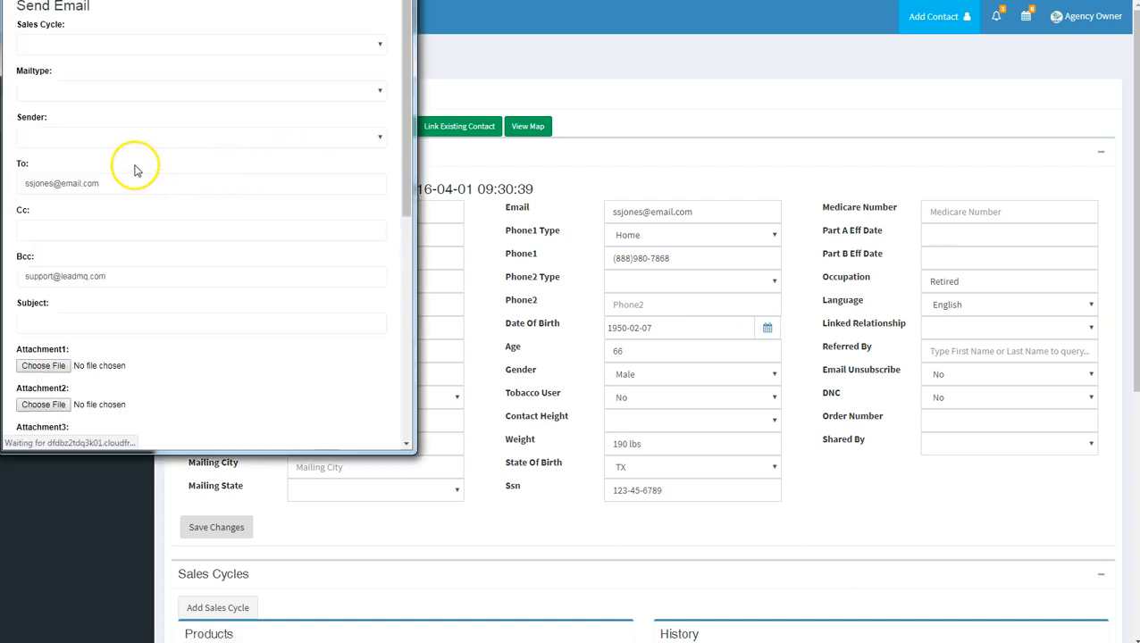
Examine the available mail types and sender addresses in the Send Email form without choosing any
click(69, 93)
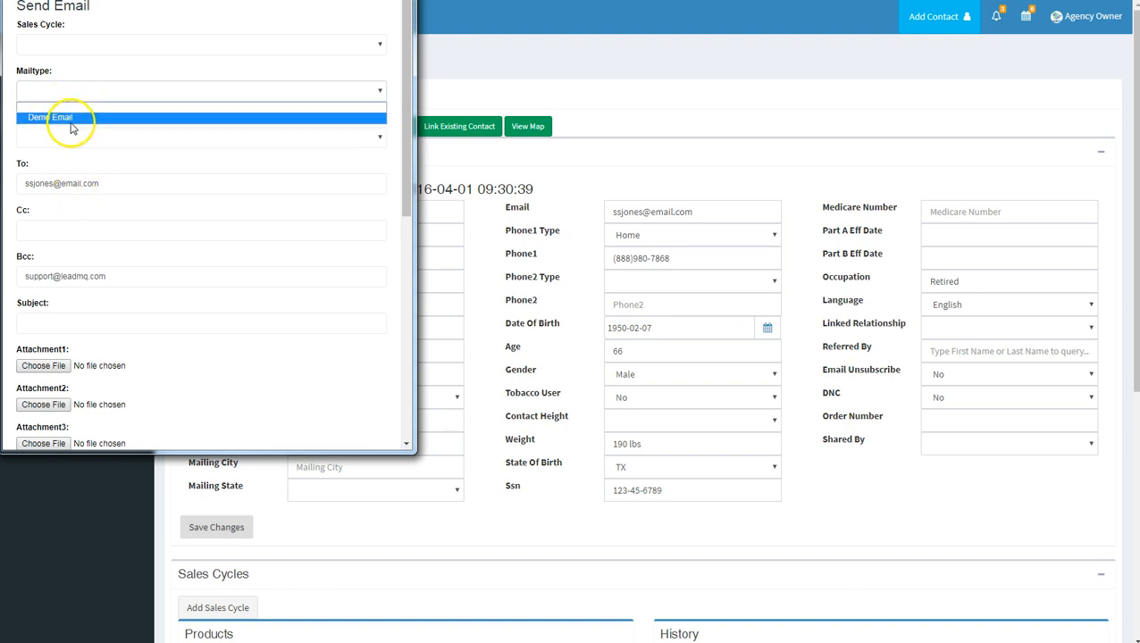
click(75, 94)
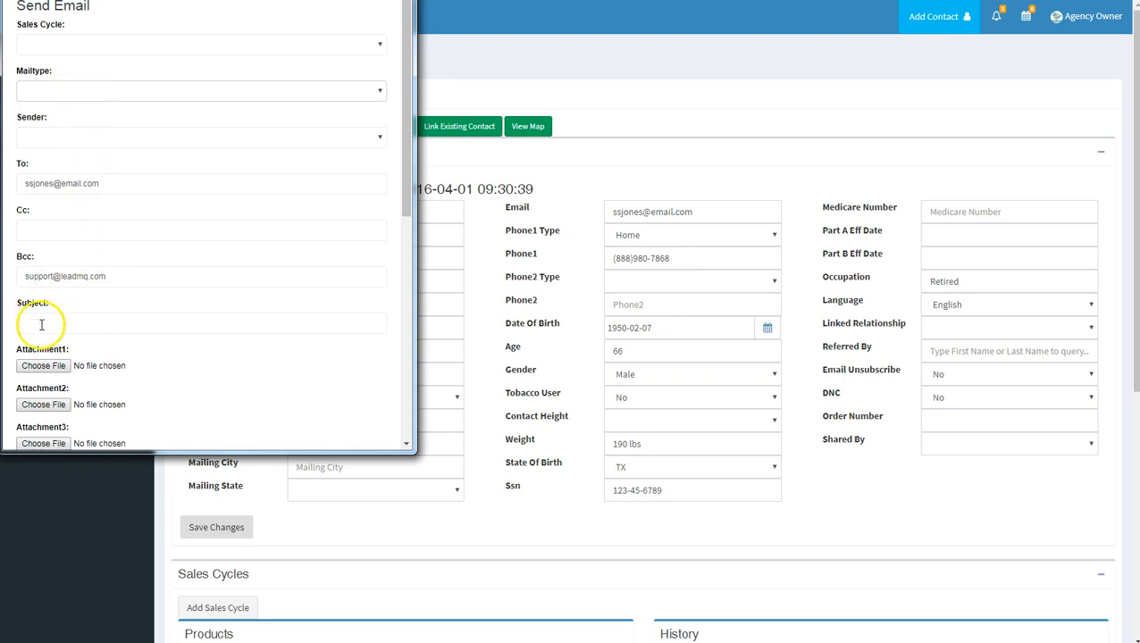
click(119, 136)
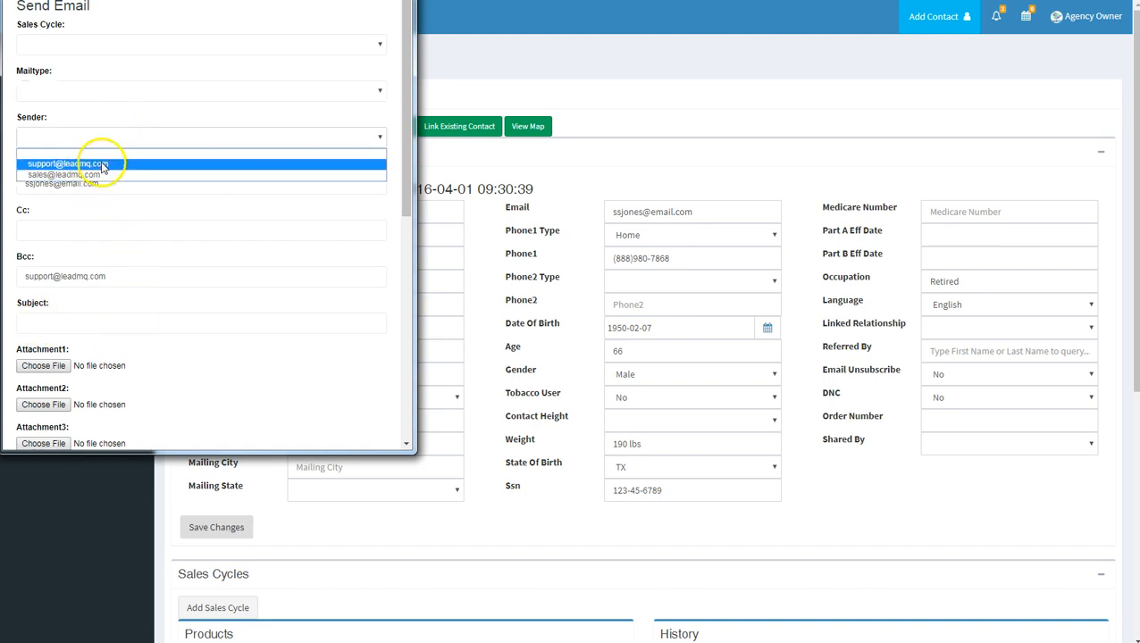
click(114, 131)
click(112, 136)
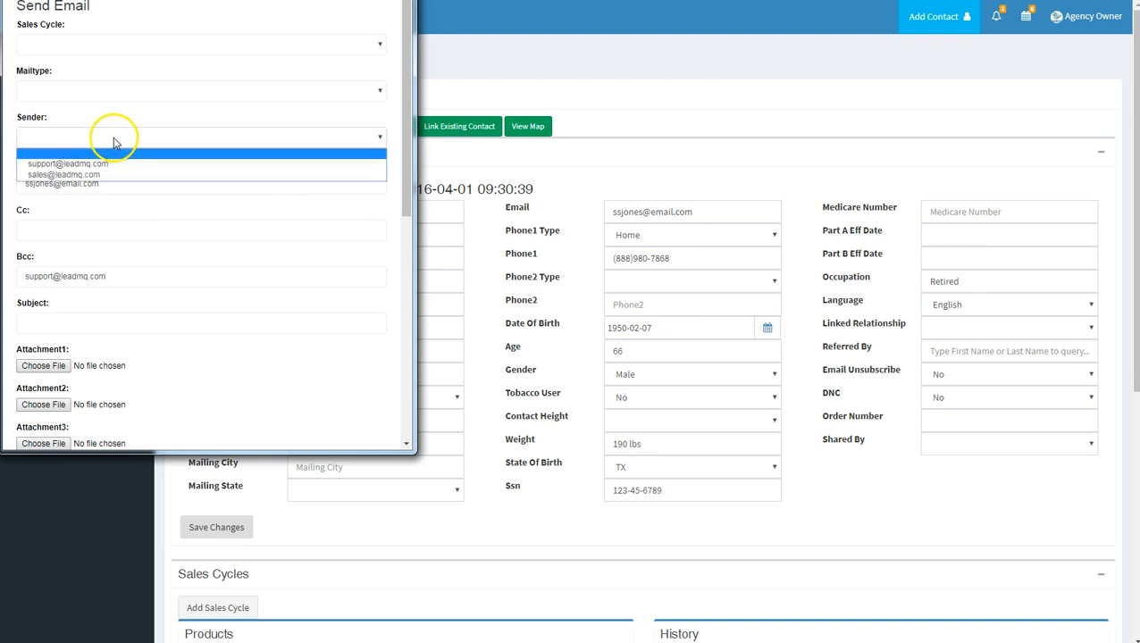
click(110, 130)
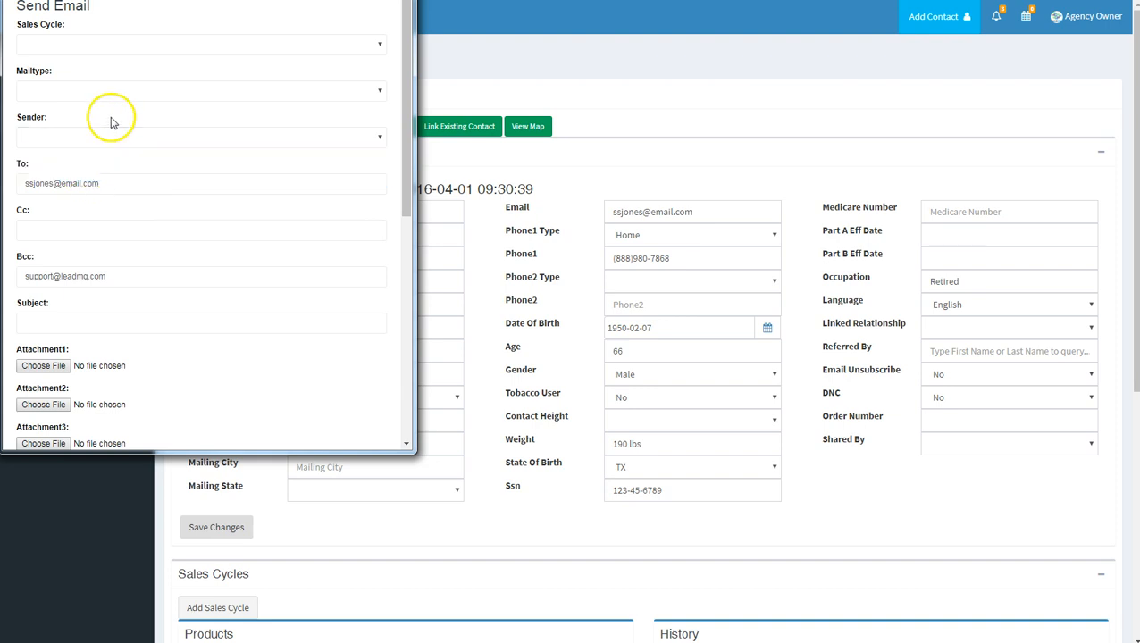
click(103, 134)
click(110, 131)
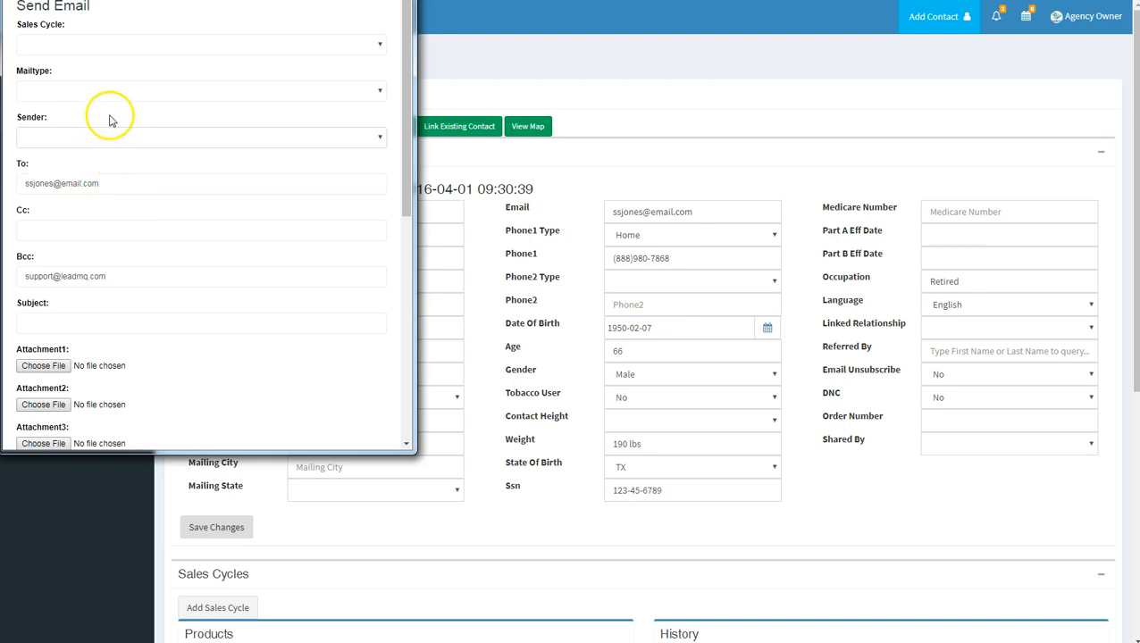
Set the email's sales cycle to Life Insurance and move the Send Email window so its whole form heading is in view
click(134, 43)
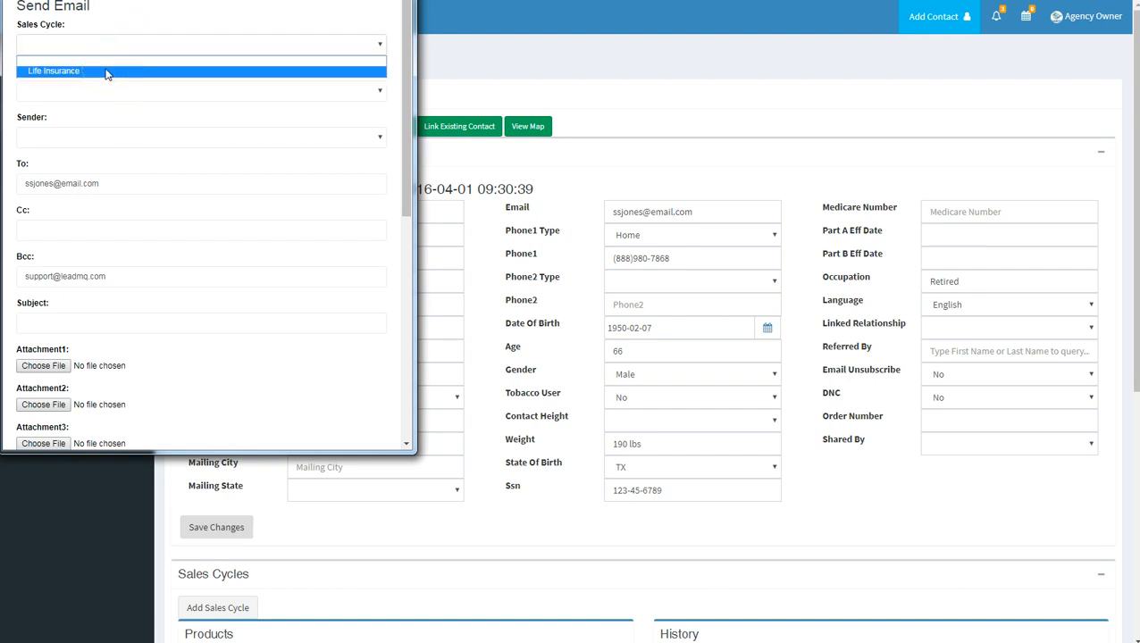
click(105, 71)
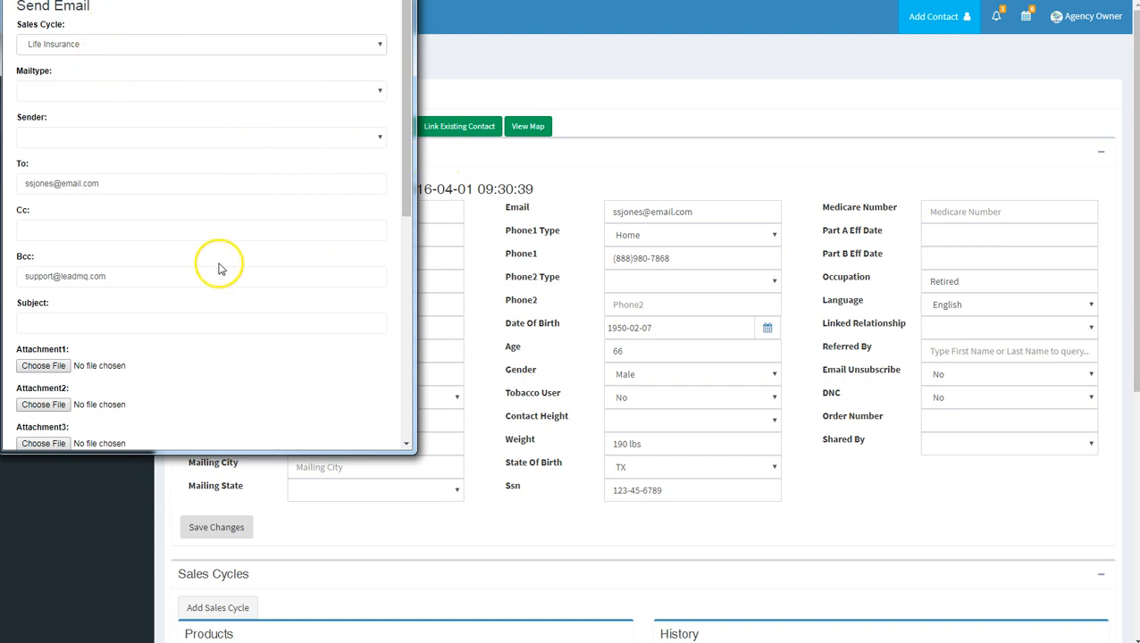
drag(106, 184, 11, 179)
click(67, 160)
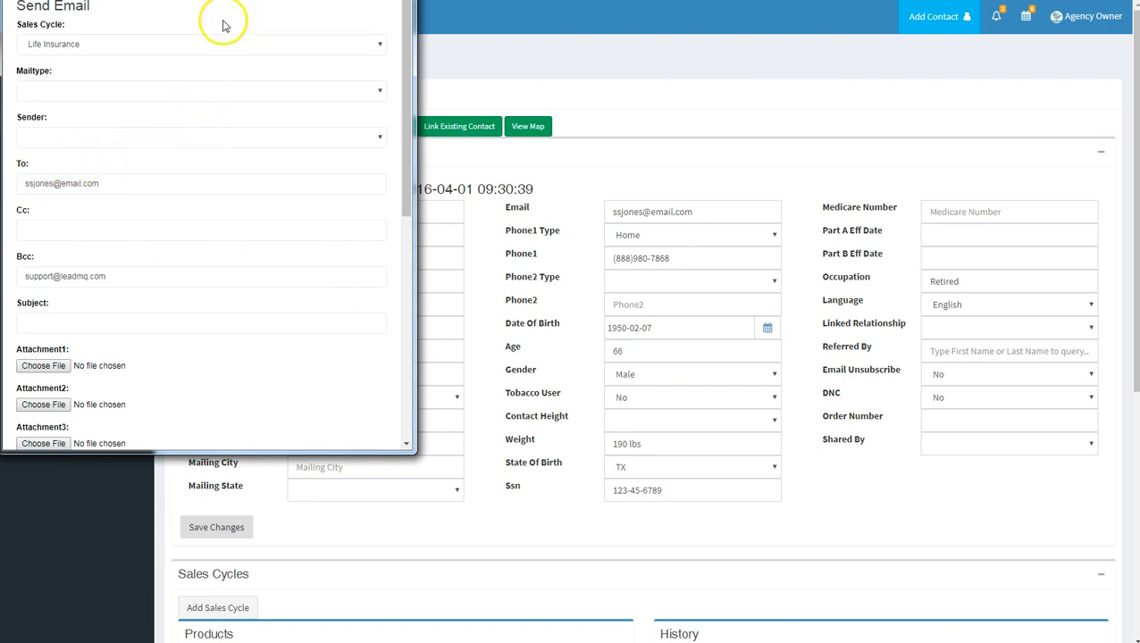
drag(225, 0, 451, 2)
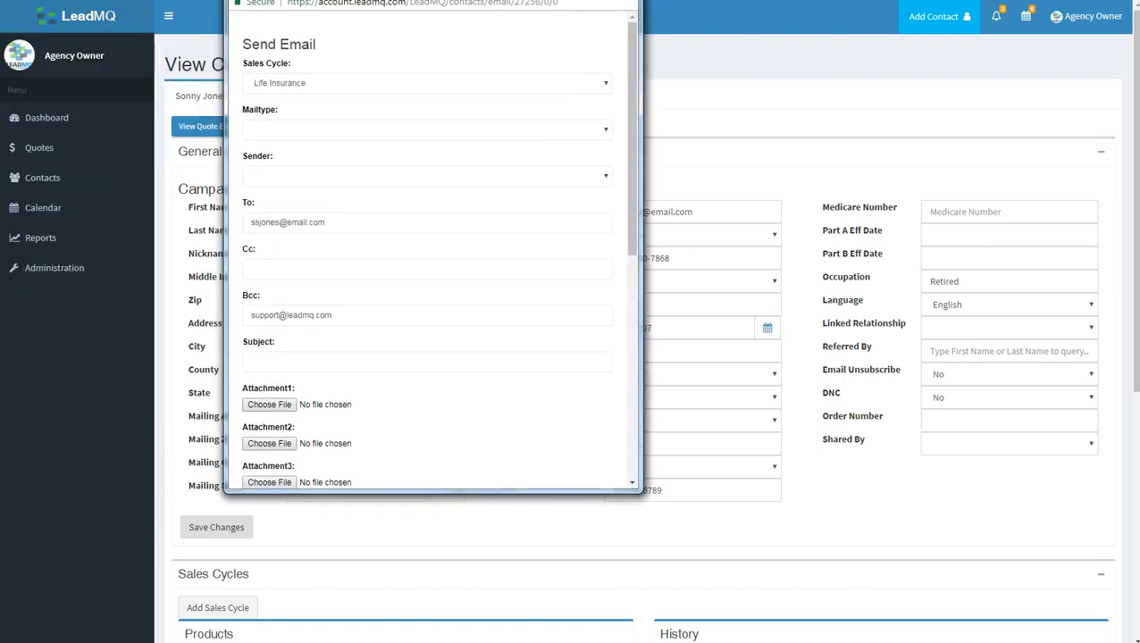